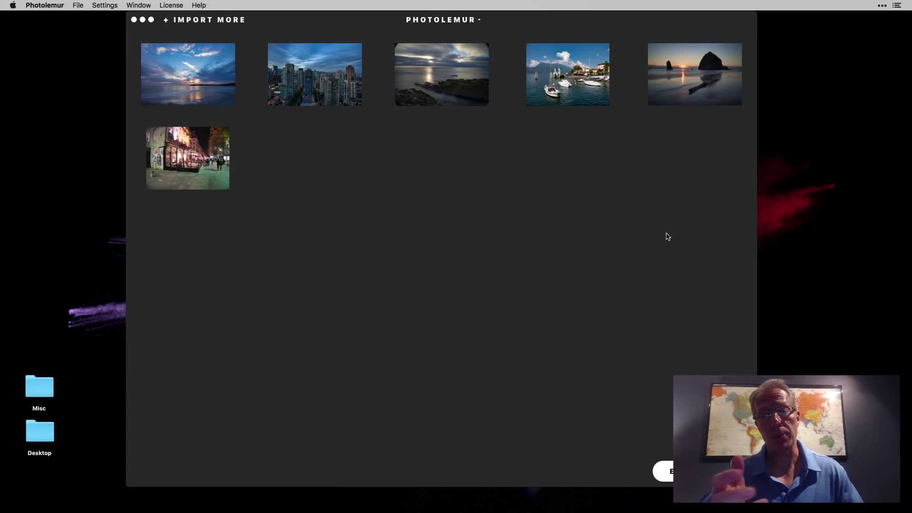
Open the sea-stack sunset photo and sweep the Before/After divider to compare enhanced and original
click(685, 84)
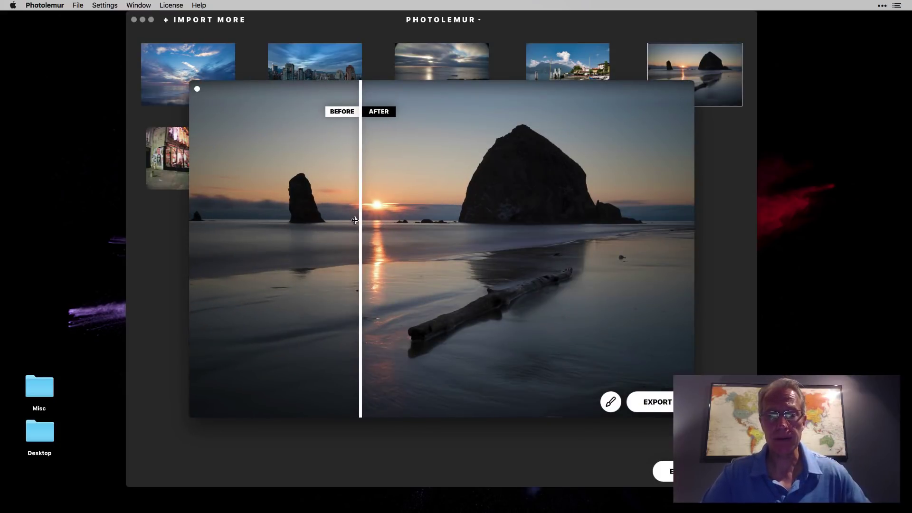
drag(574, 223, 614, 220)
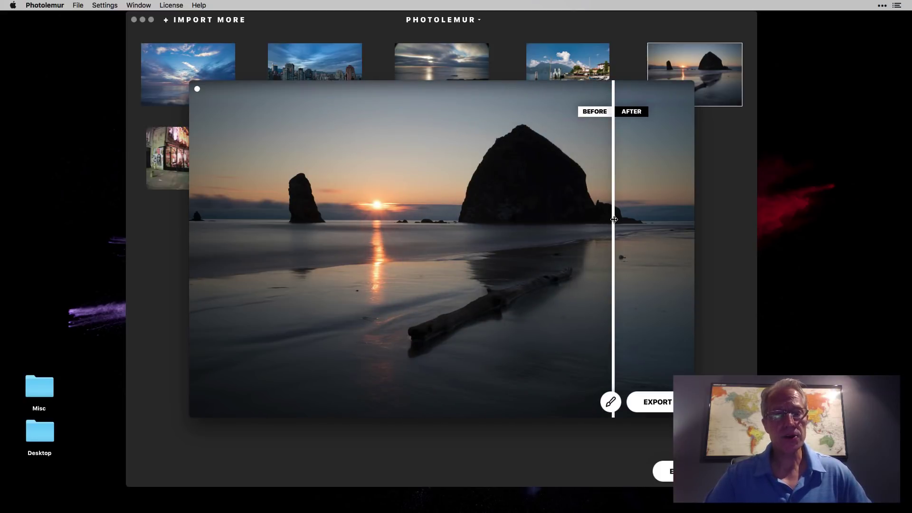
drag(615, 219, 261, 219)
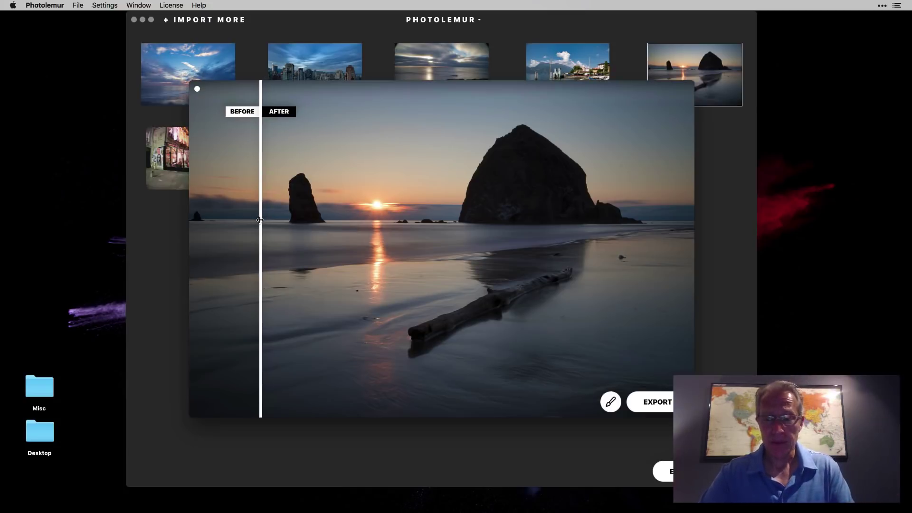
mouse_move(875, 511)
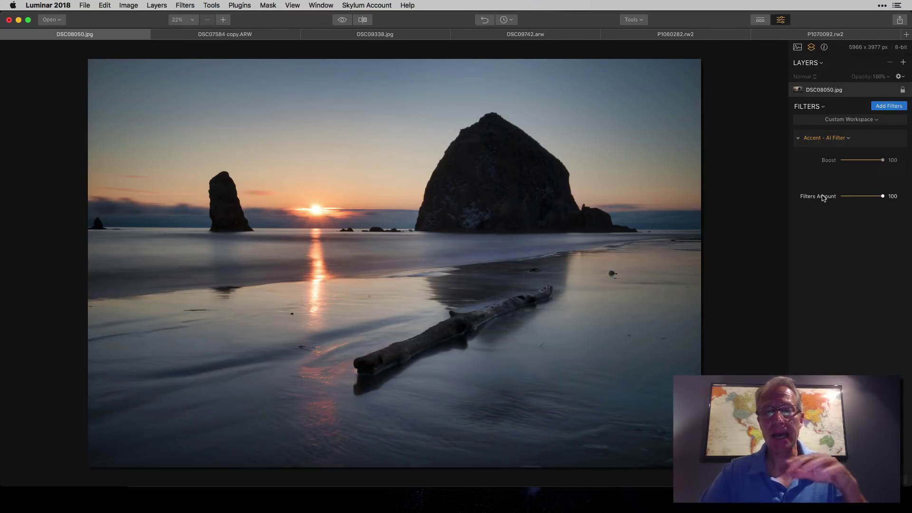
Shrink Photolemur's window, move it left, and open the haystack photo's before/after preview
key(super+Tab)
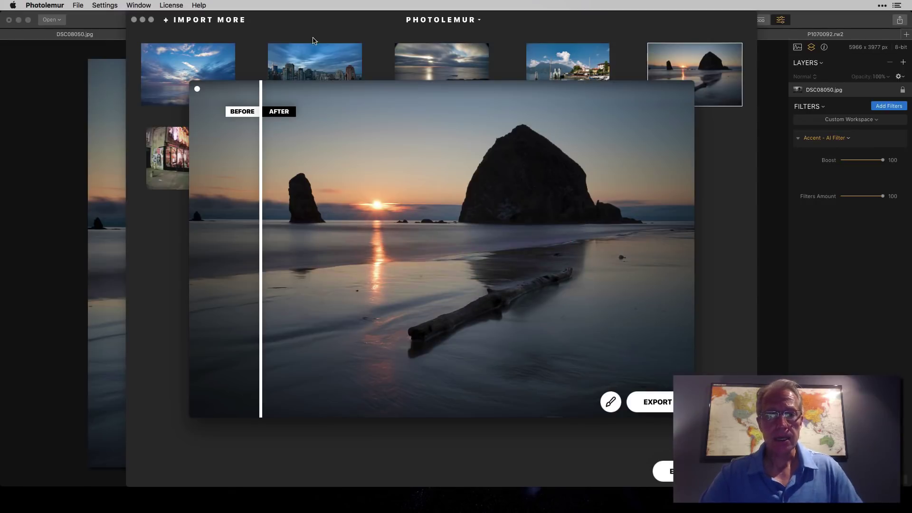
click(147, 21)
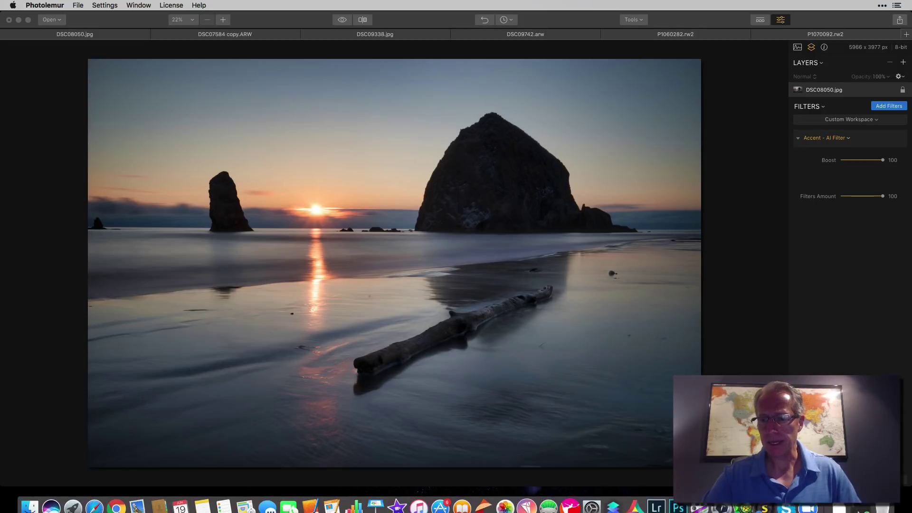
click(628, 502)
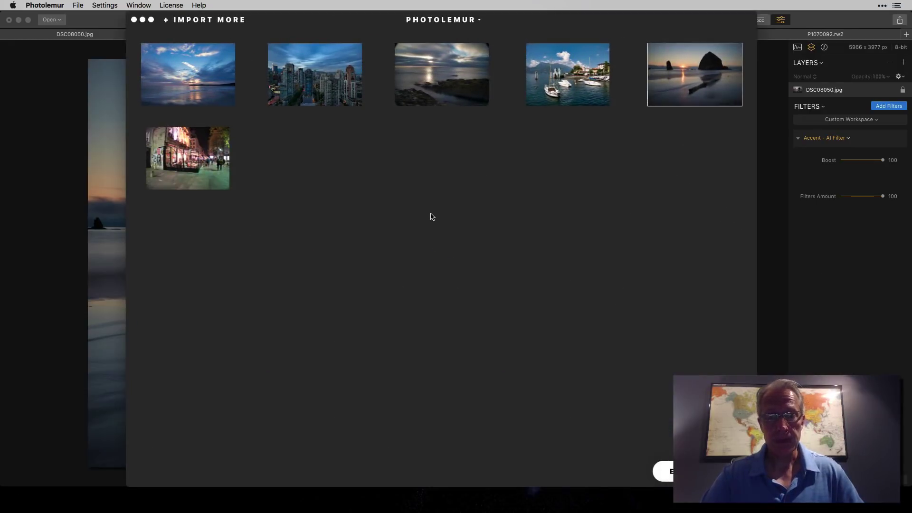
click(700, 85)
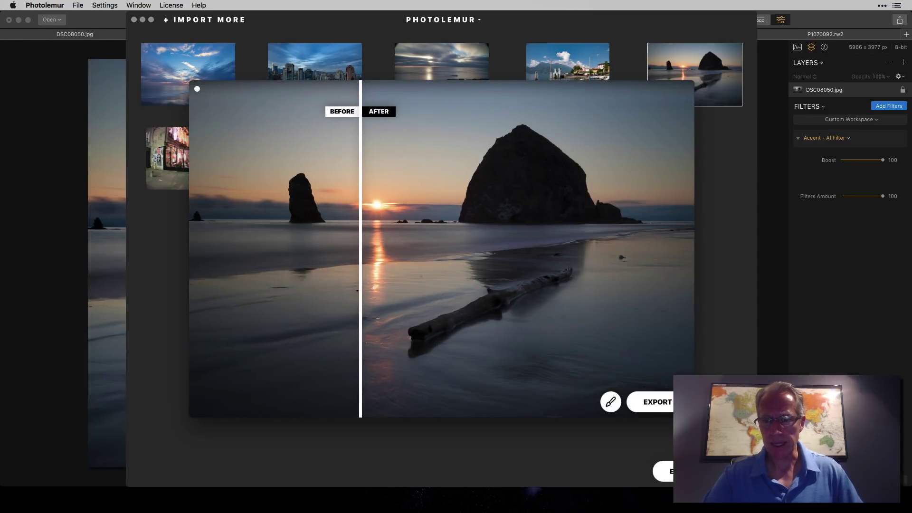
drag(757, 487, 470, 310)
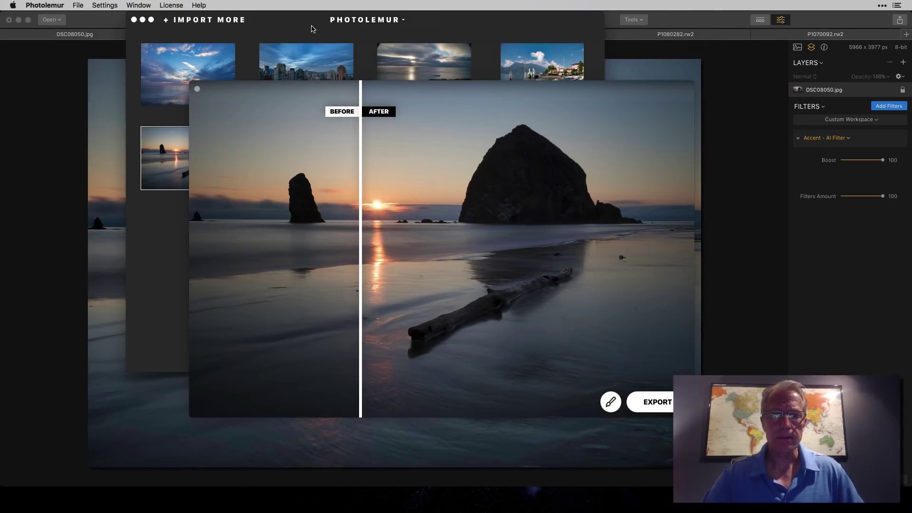
click(197, 89)
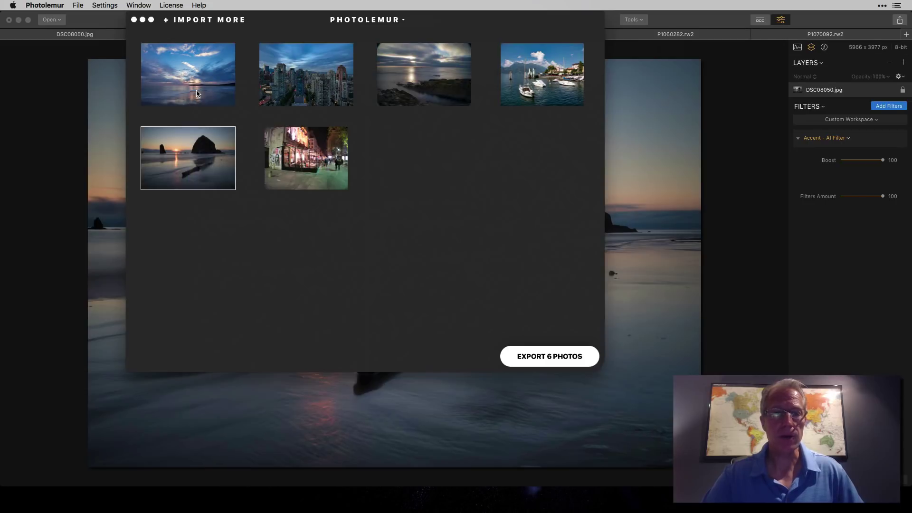
drag(278, 21, 152, 103)
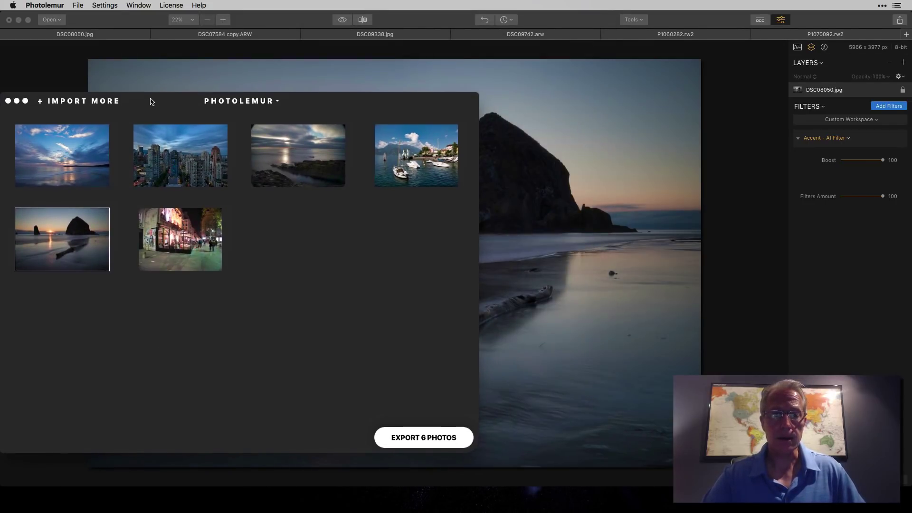
click(70, 251)
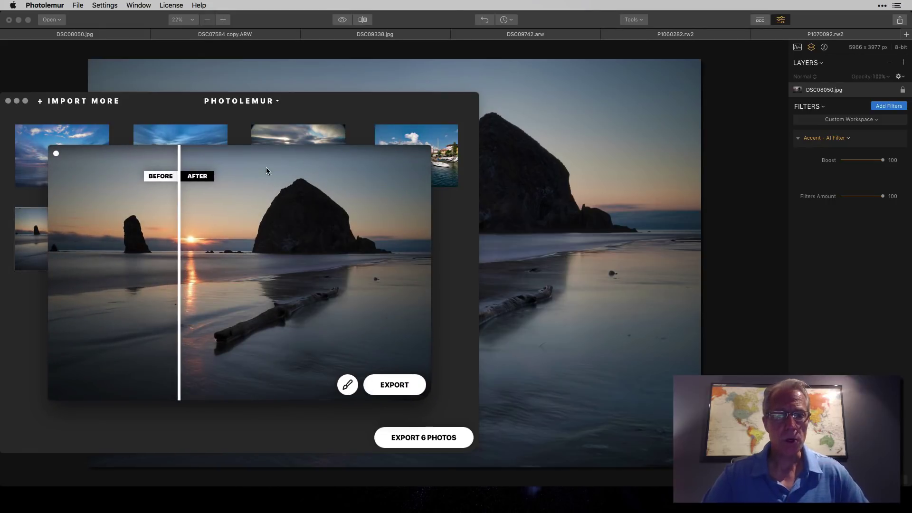
drag(343, 187, 412, 118)
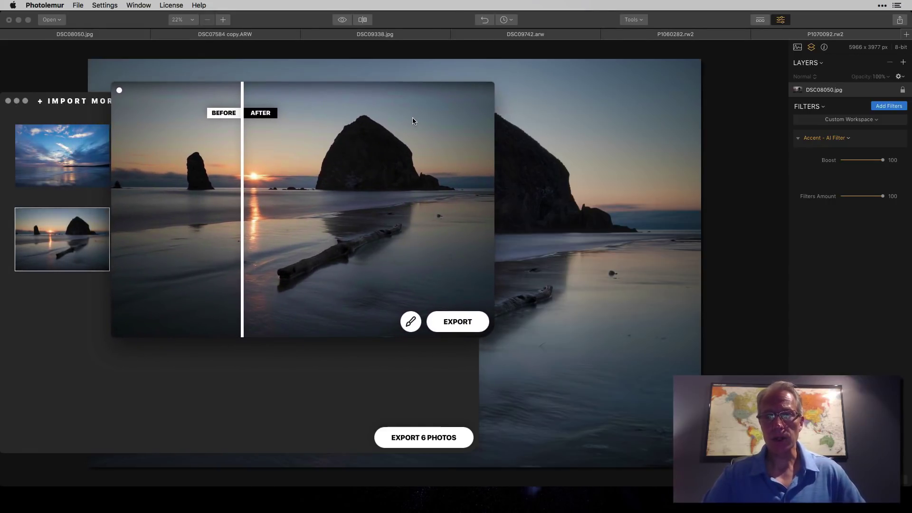
Alternate between Luminar and Photolemur to compare the haystack results, then close the preview
key(super+Tab)
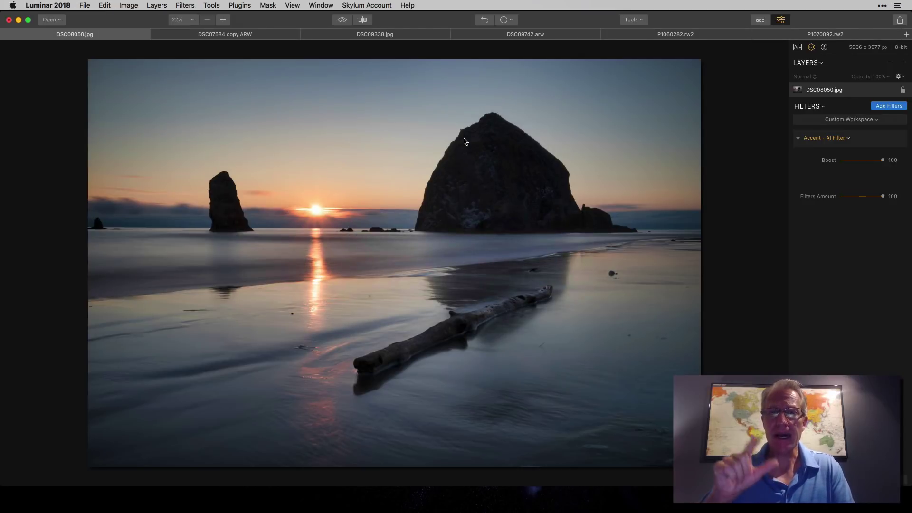
key(super+Tab)
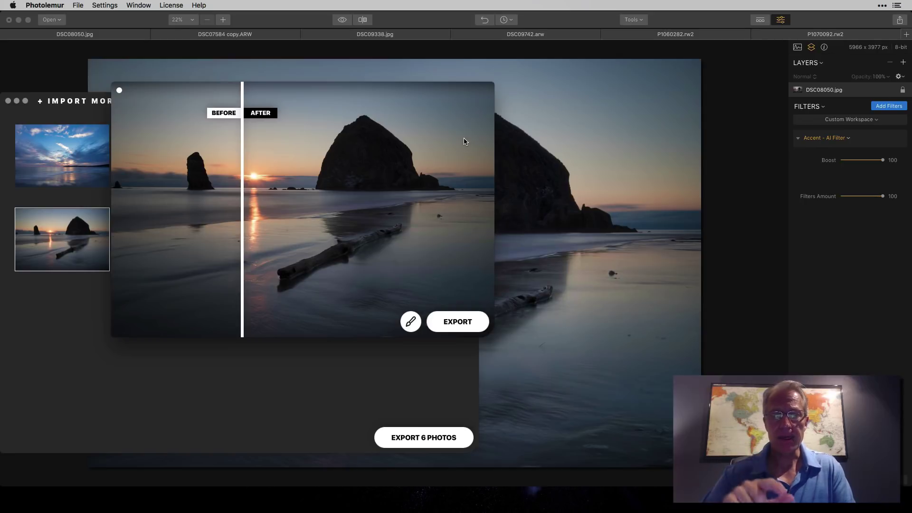
key(super+Tab)
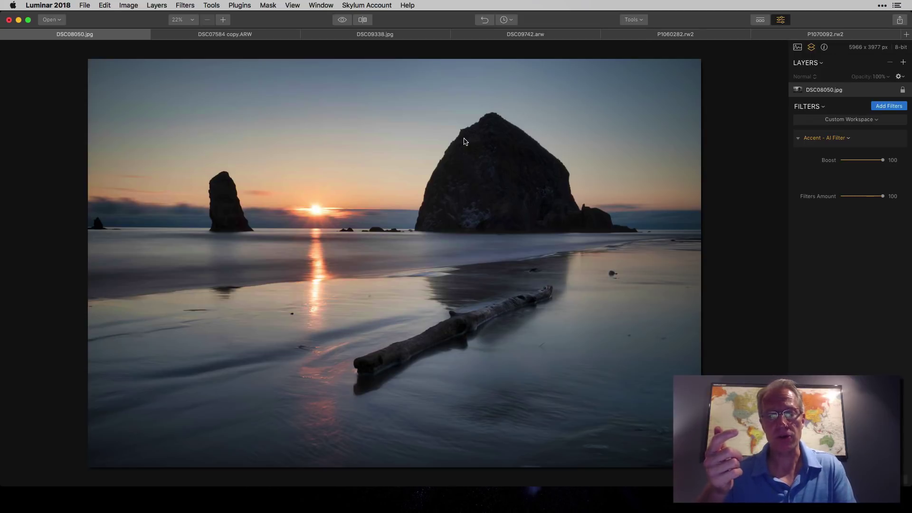
key(super+Tab)
key(super+Tab)
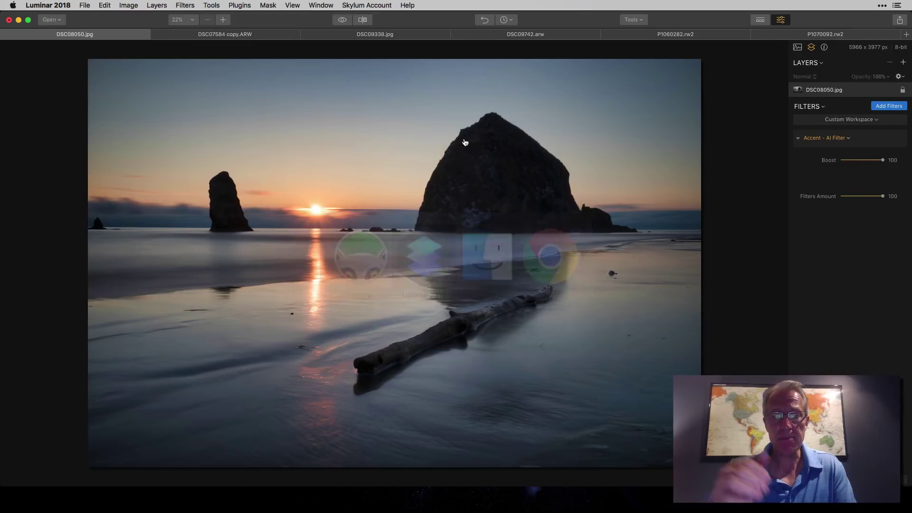
key(super+Tab)
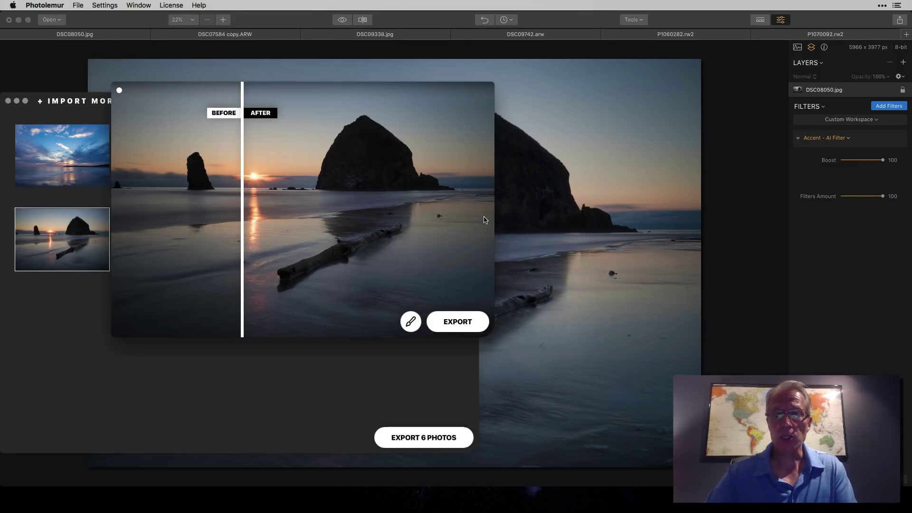
key(super+Tab)
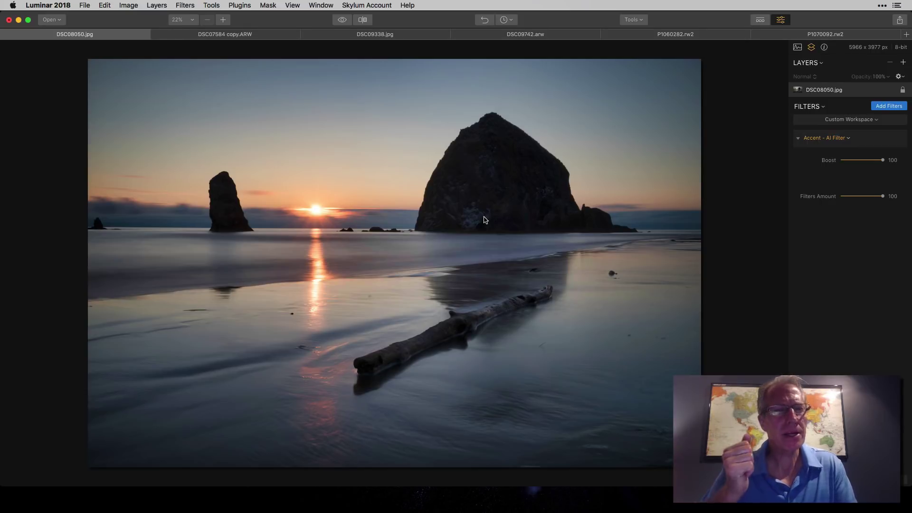
key(super+Tab)
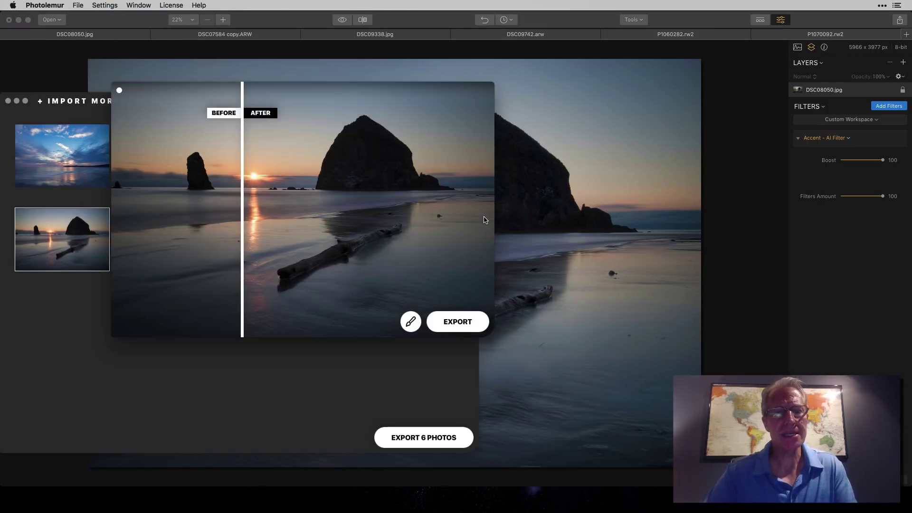
click(119, 90)
key(super+Tab)
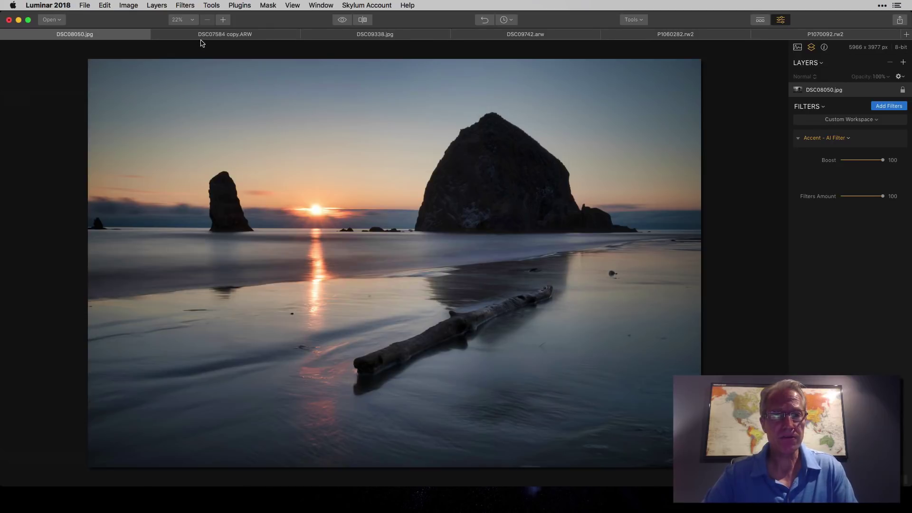
Open DSC07584 copy.ARW and reduce Photolemur's enhancement of it to about 75%
click(203, 38)
key(super+Tab)
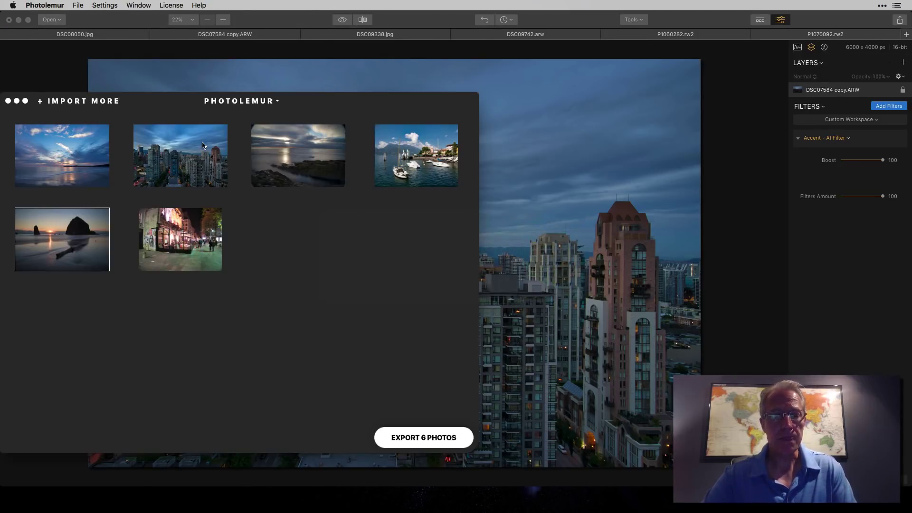
click(202, 146)
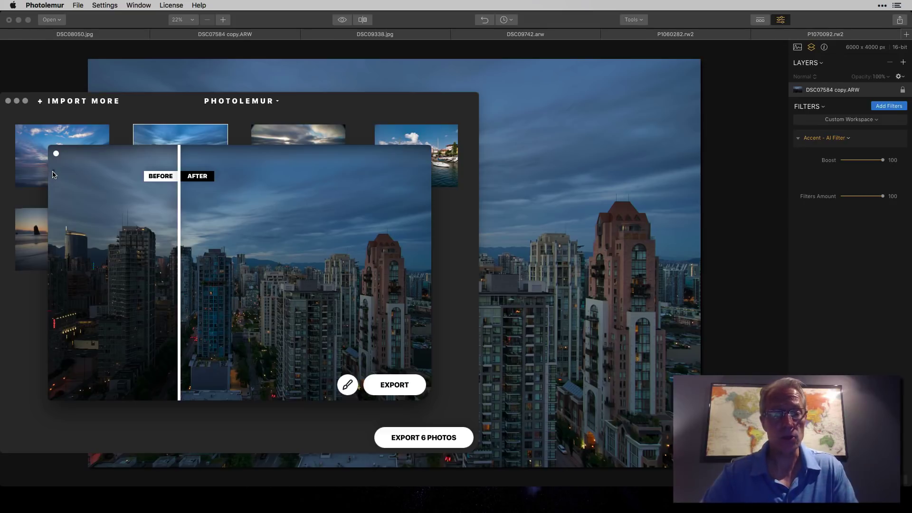
click(349, 387)
mouse_move(308, 384)
mouse_down()
mouse_move(185, 385)
mouse_move(282, 385)
mouse_up()
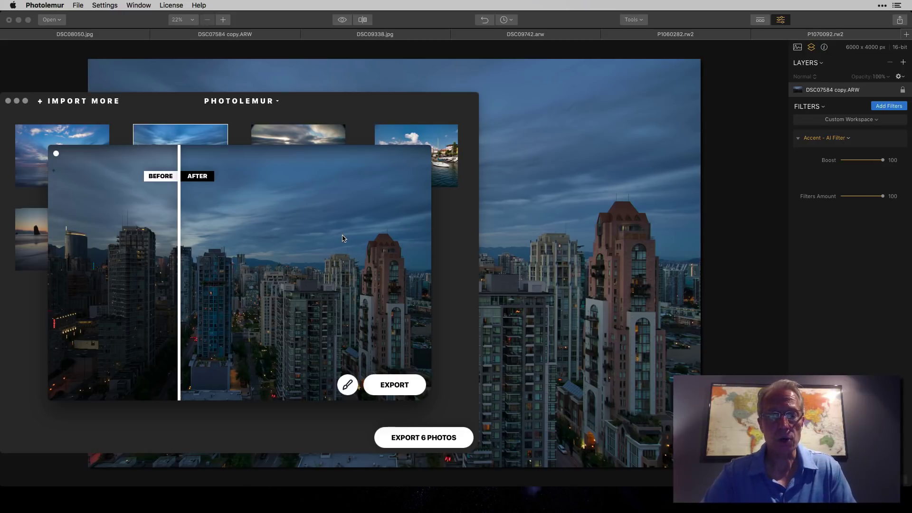
drag(344, 238, 449, 171)
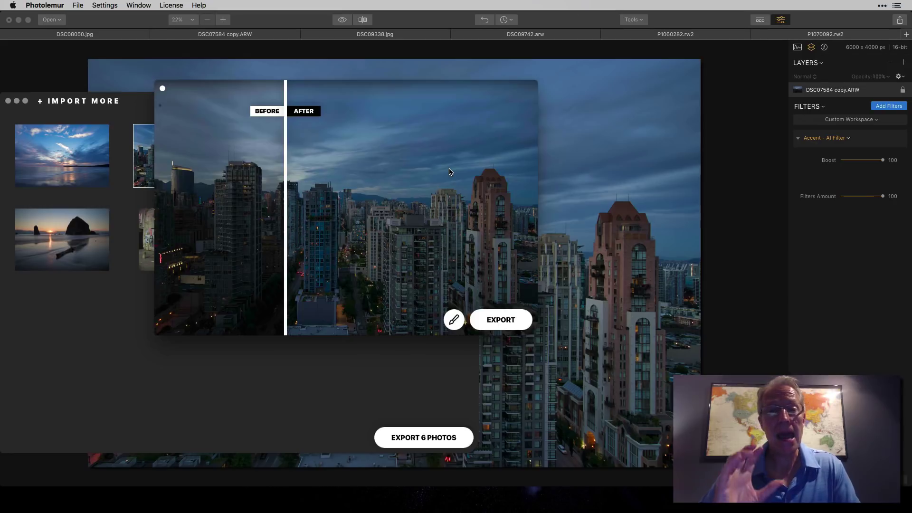
Compare the city photo against Luminar's Accent AI result, keeping Boost at 100
key(super+h)
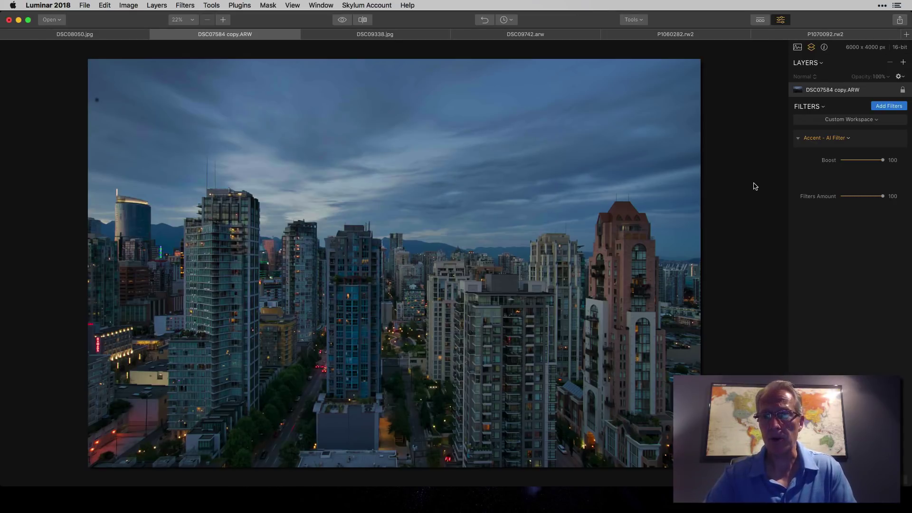
key(super+Tab)
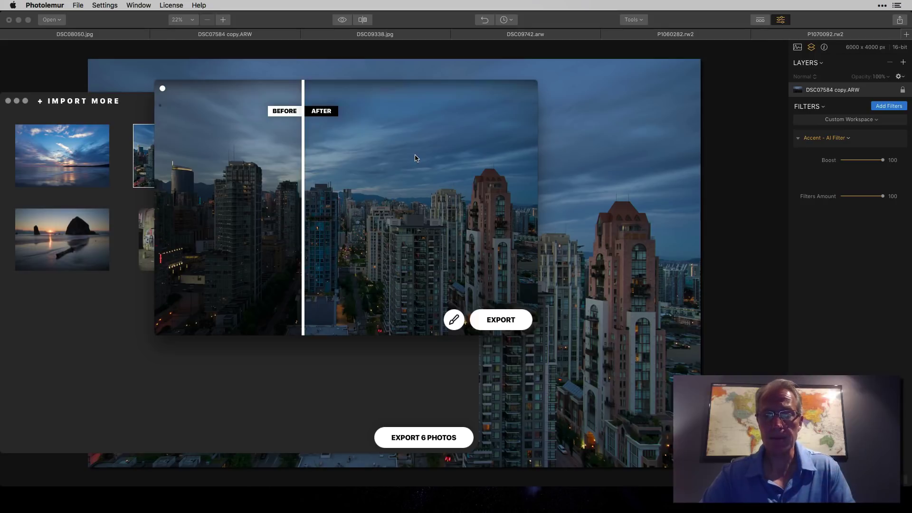
key(super+q)
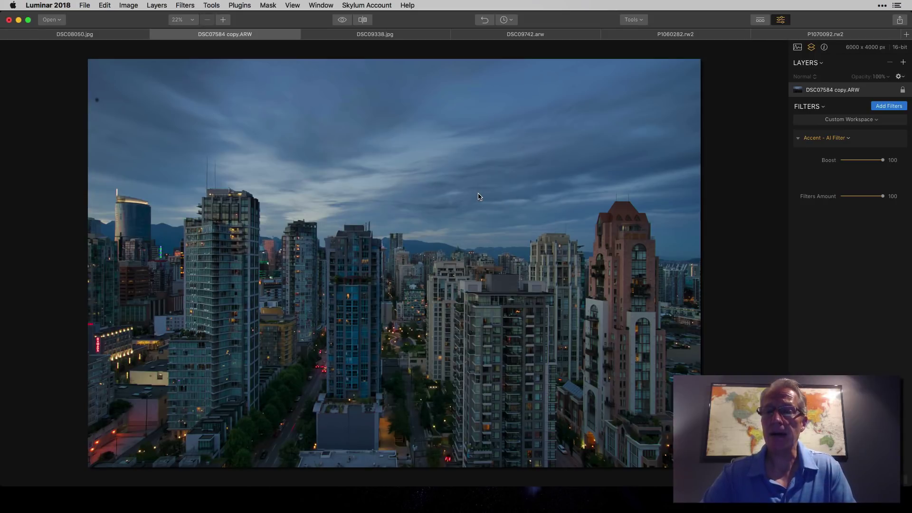
mouse_move(886, 162)
mouse_down()
mouse_move(868, 162)
mouse_move(884, 162)
mouse_up()
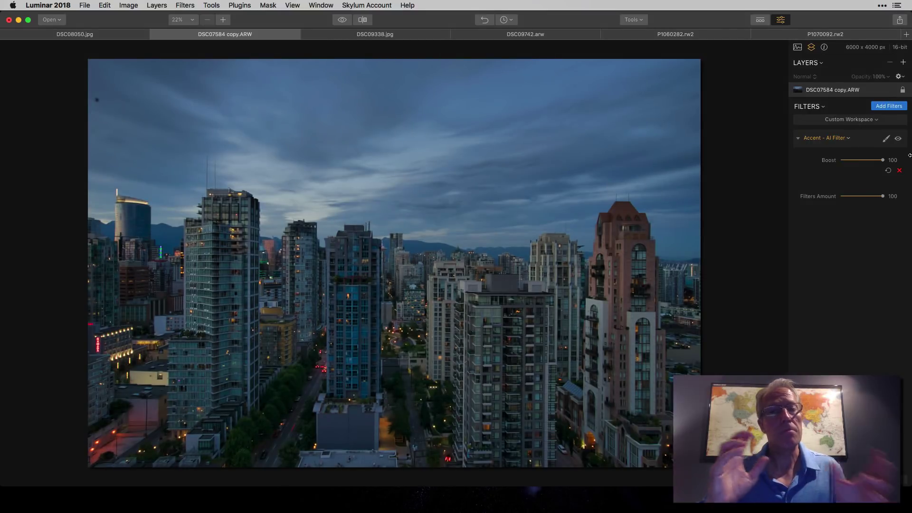
Open DSC09338.jpg in Luminar and sweep Photolemur's before/after divider on the beach sunset
click(408, 37)
key(super+Tab)
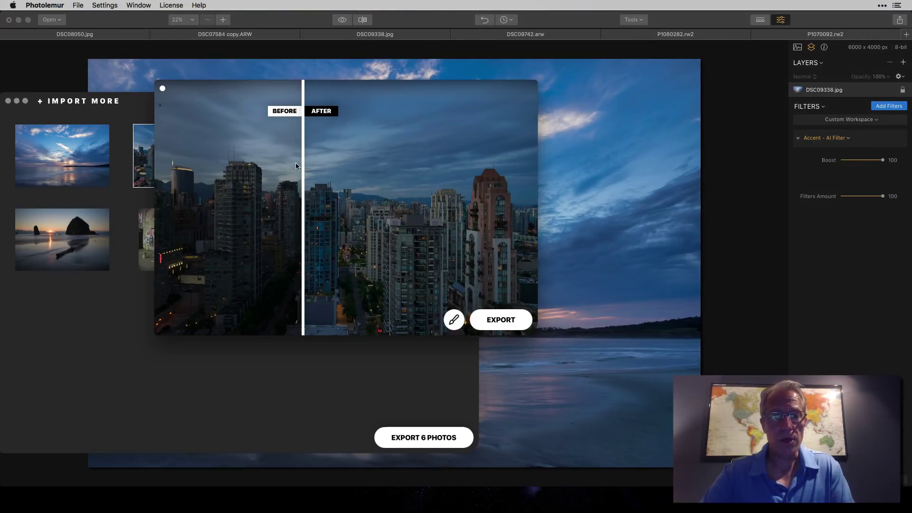
click(163, 87)
click(59, 144)
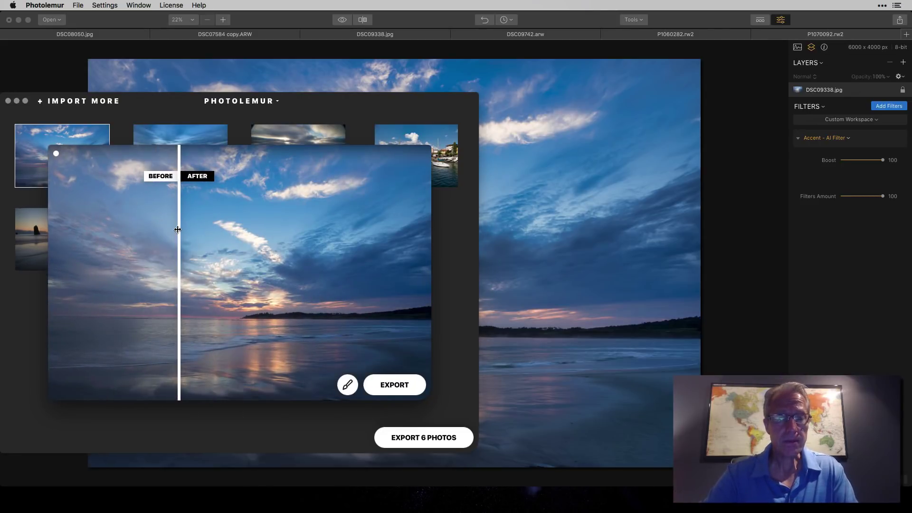
drag(177, 230, 417, 238)
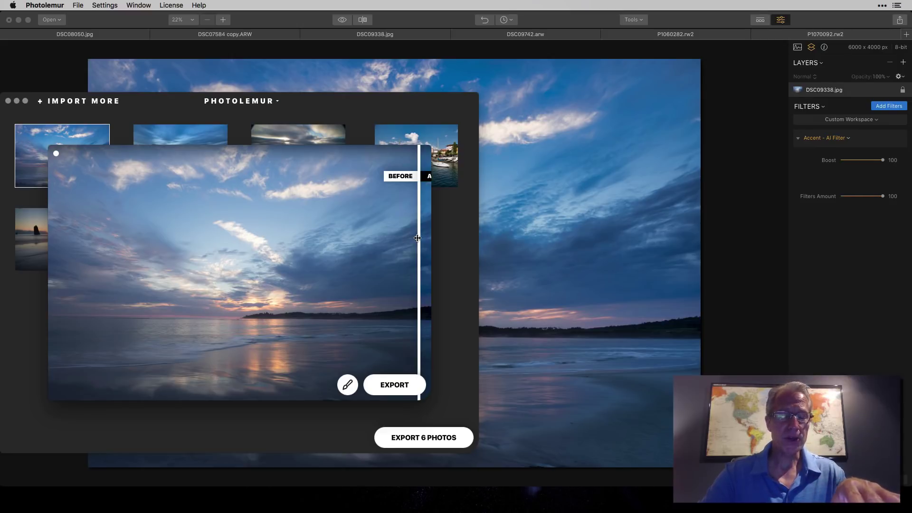
drag(418, 238, 118, 234)
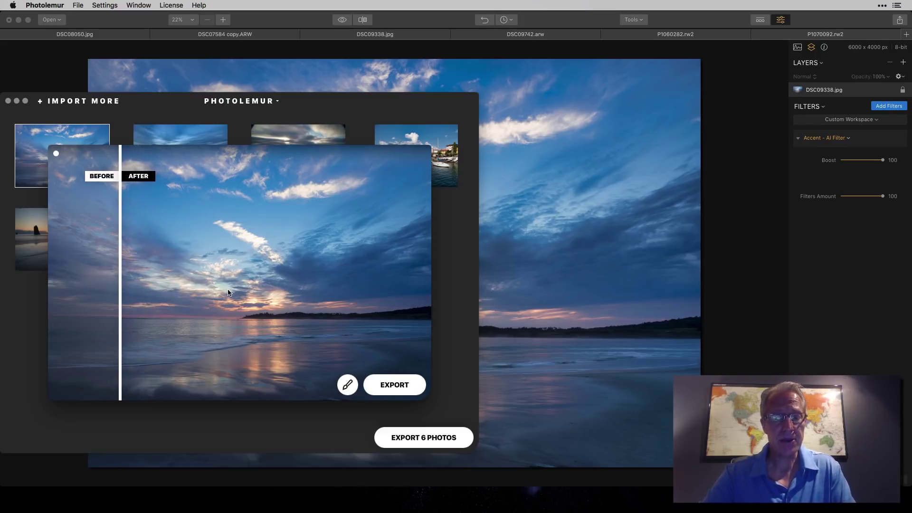
drag(306, 266, 383, 184)
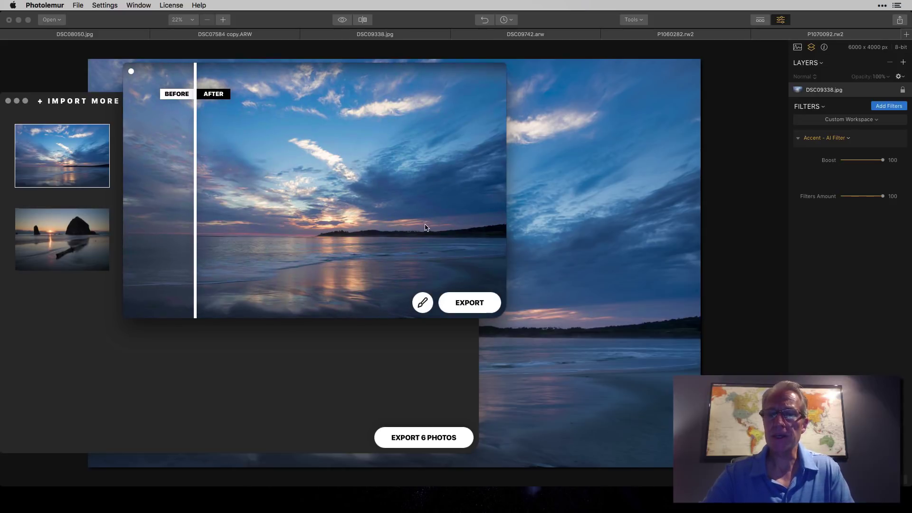
Alternate between Luminar and Photolemur to judge the beach results, then close the comparison
key(super+Tab)
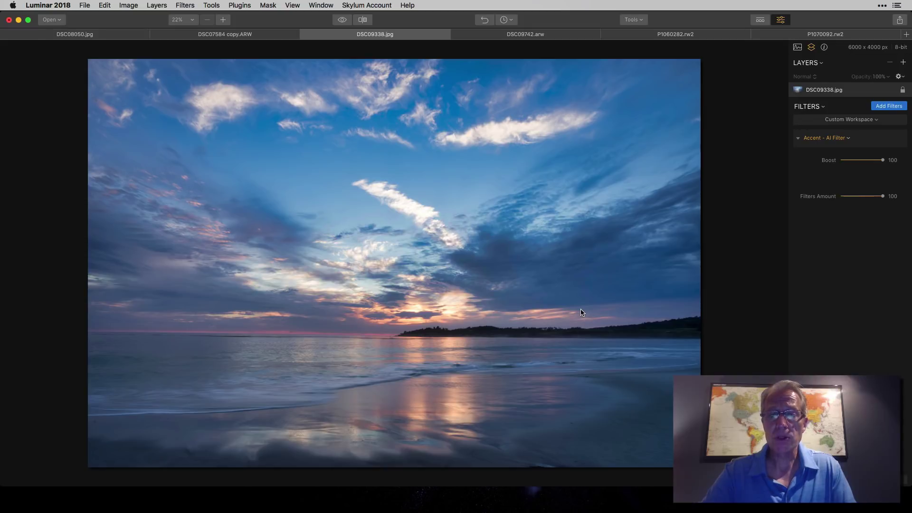
key(super+Tab)
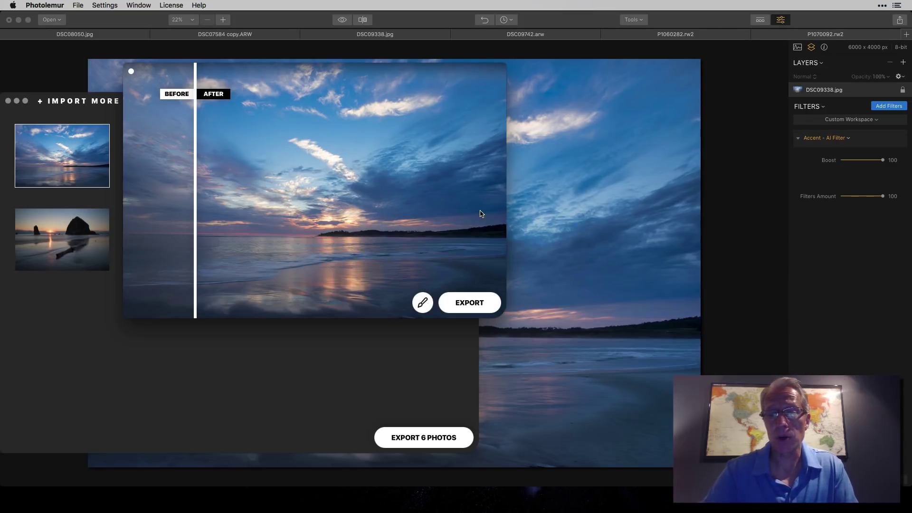
key(super+Tab)
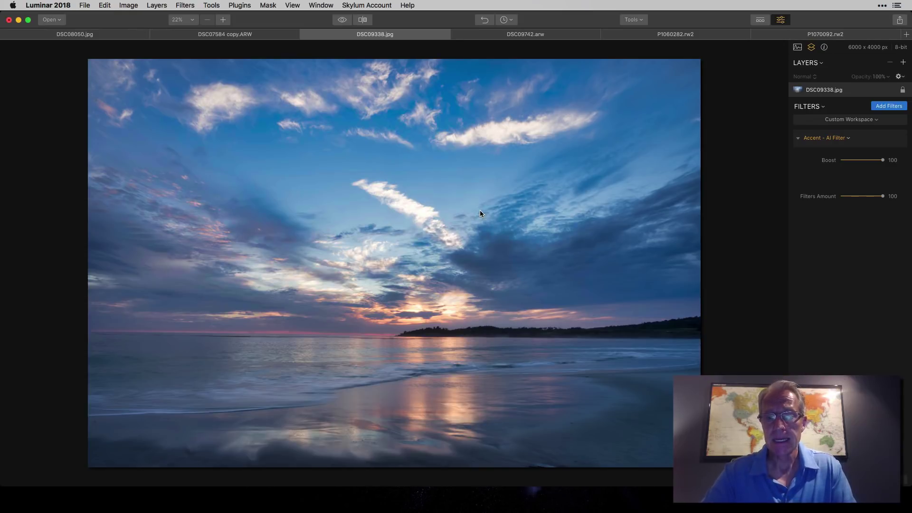
mouse_move(887, 136)
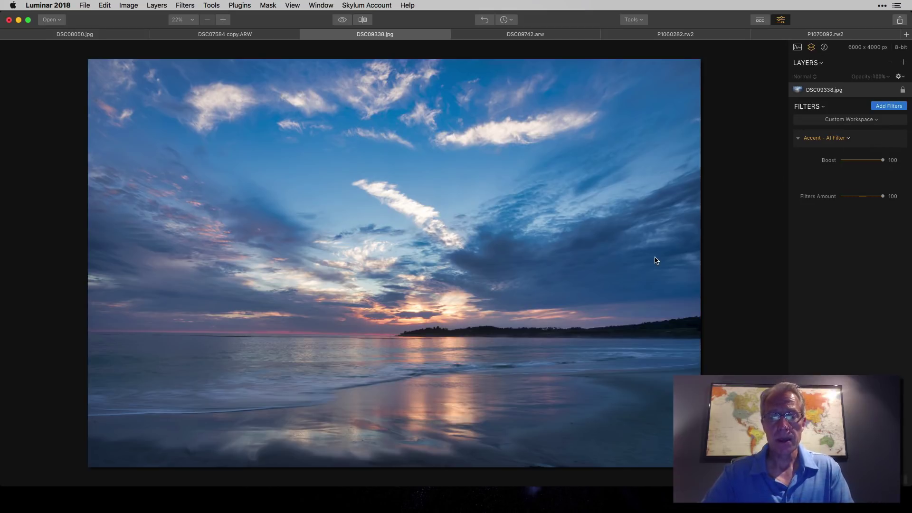
key(super+Tab)
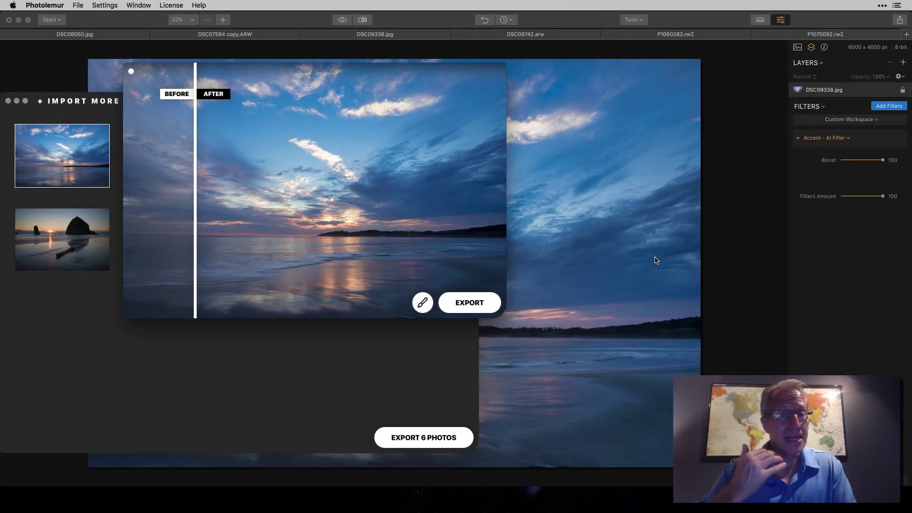
key(super+Tab)
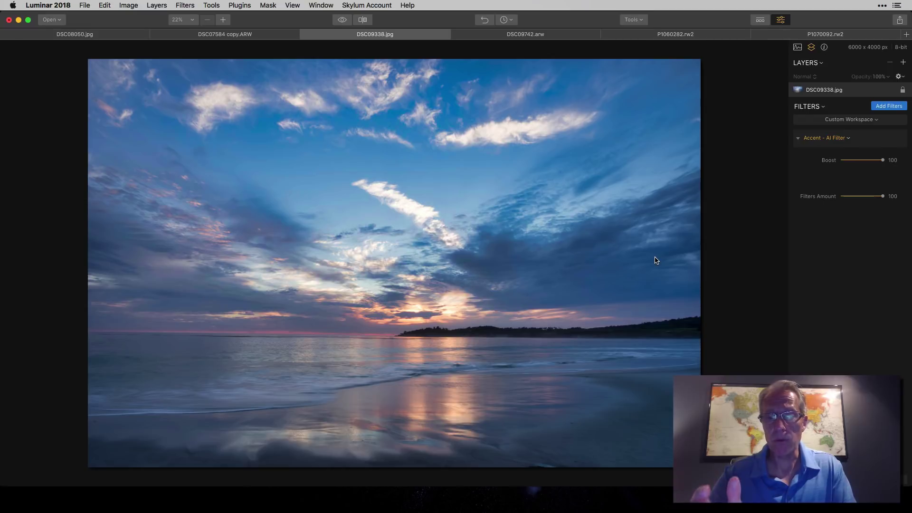
key(super+Tab)
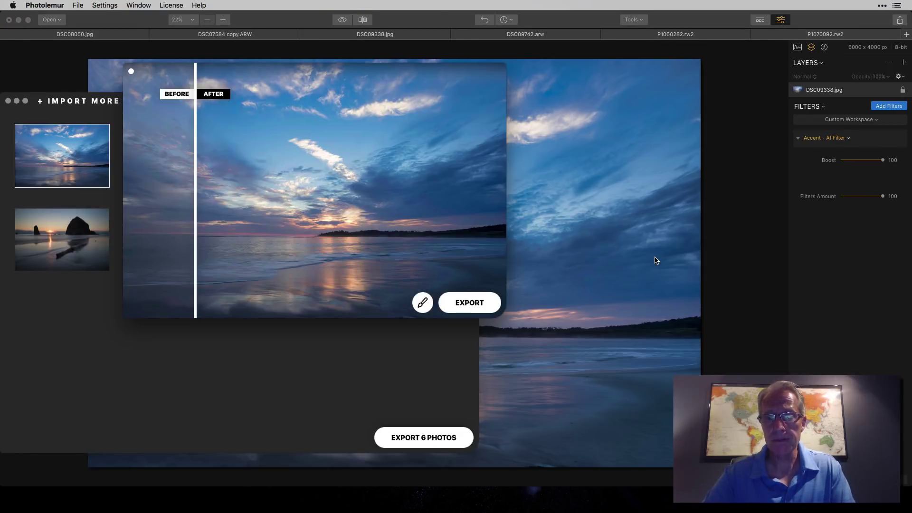
click(131, 72)
key(super+Tab)
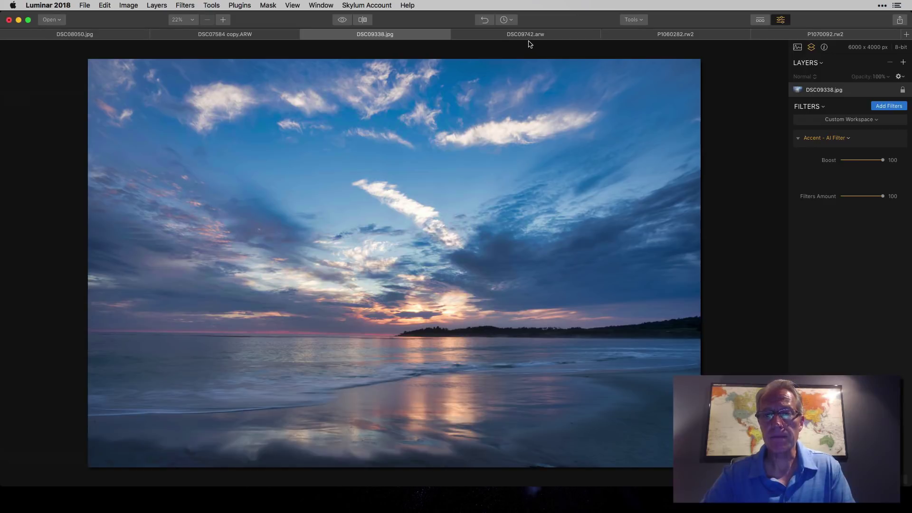
Open DSC09742.arw in Luminar and view Photolemur's before/after comparison of the seascape
click(528, 35)
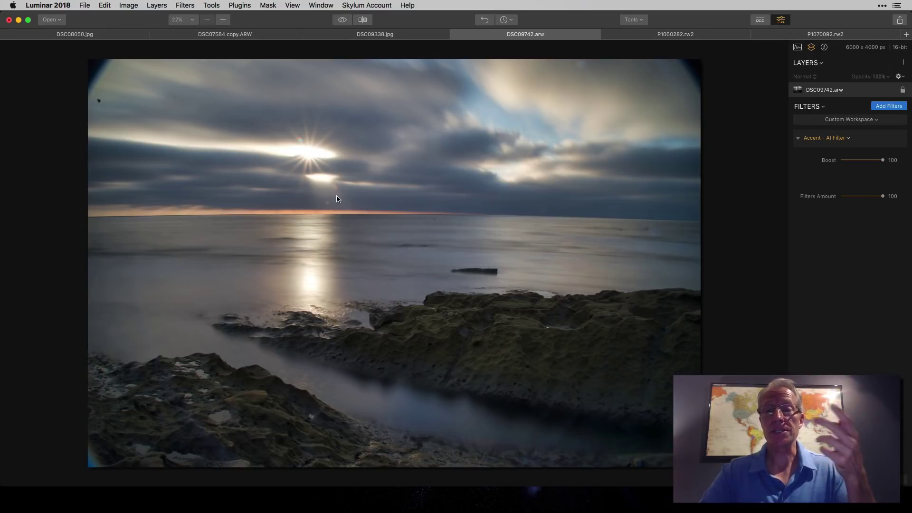
key(super+Tab)
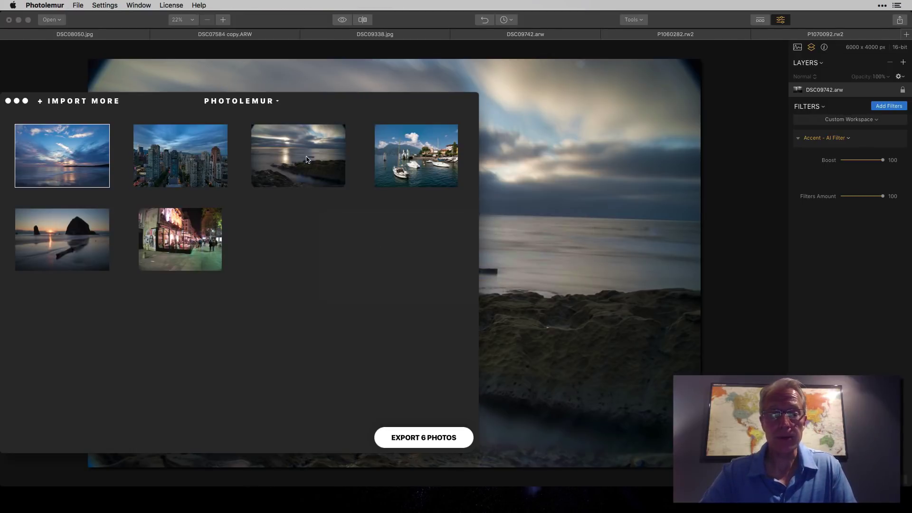
click(304, 155)
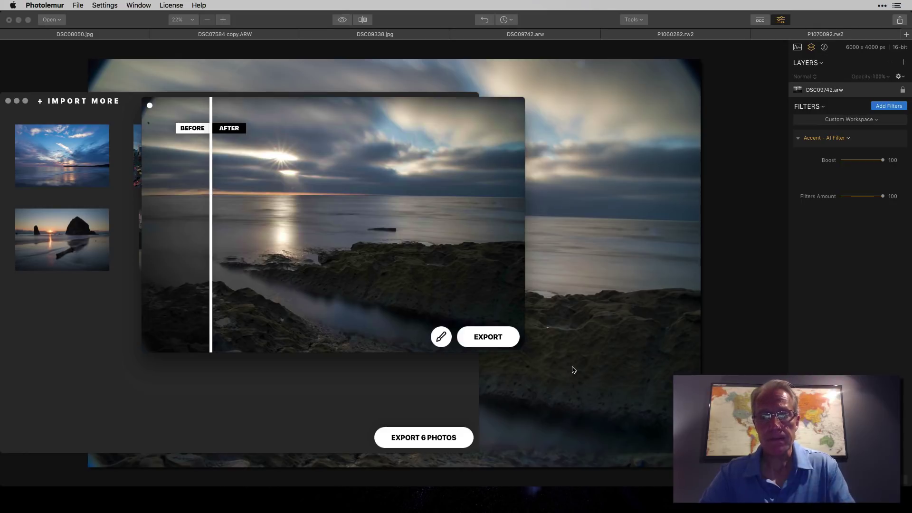
click(574, 371)
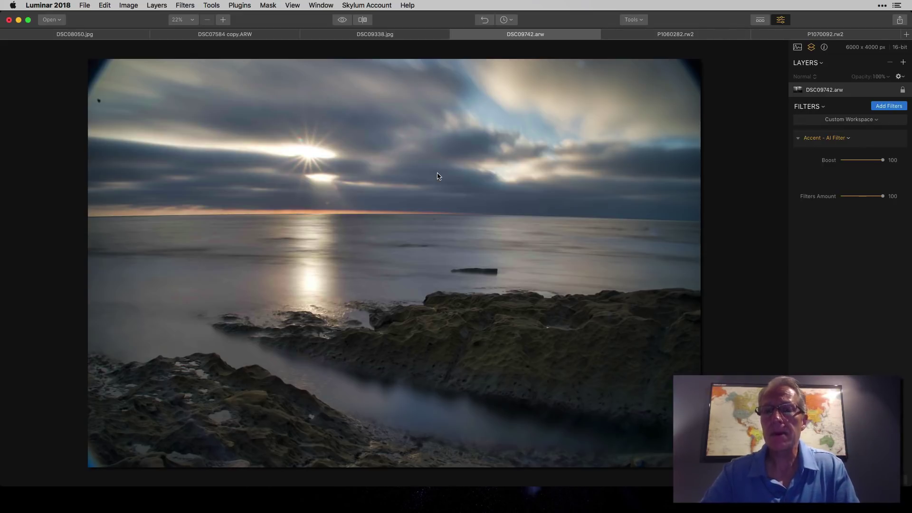
key(super+Tab)
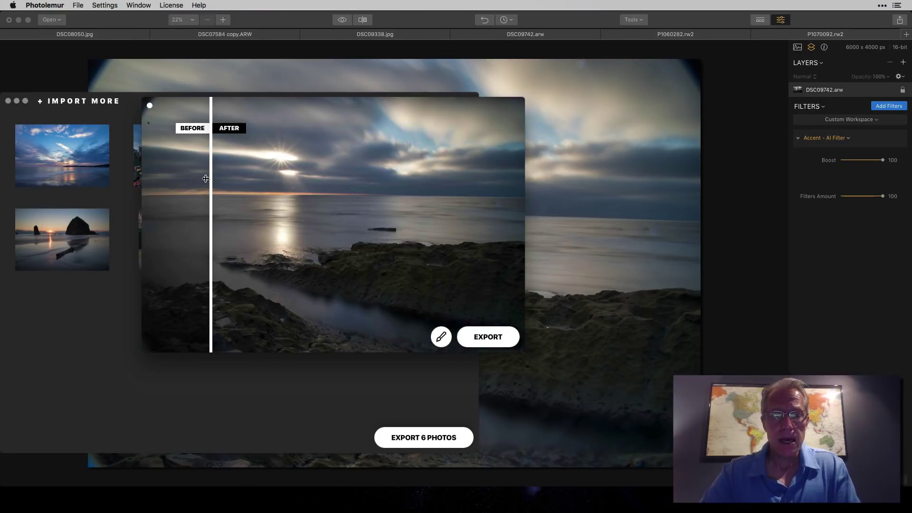
drag(211, 179, 258, 159)
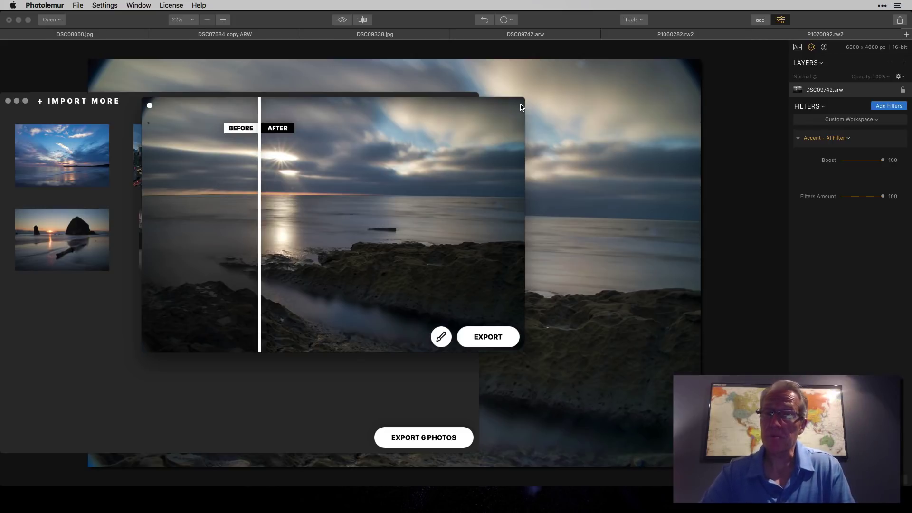
Finish comparing the seascape, close Photolemur, and open P1060282.rw2 in Luminar
key(super+Tab)
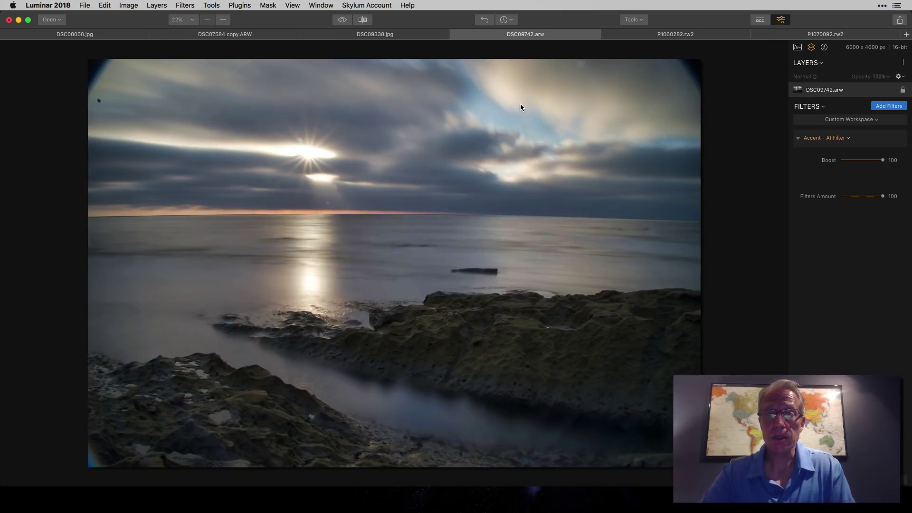
key(super+Tab)
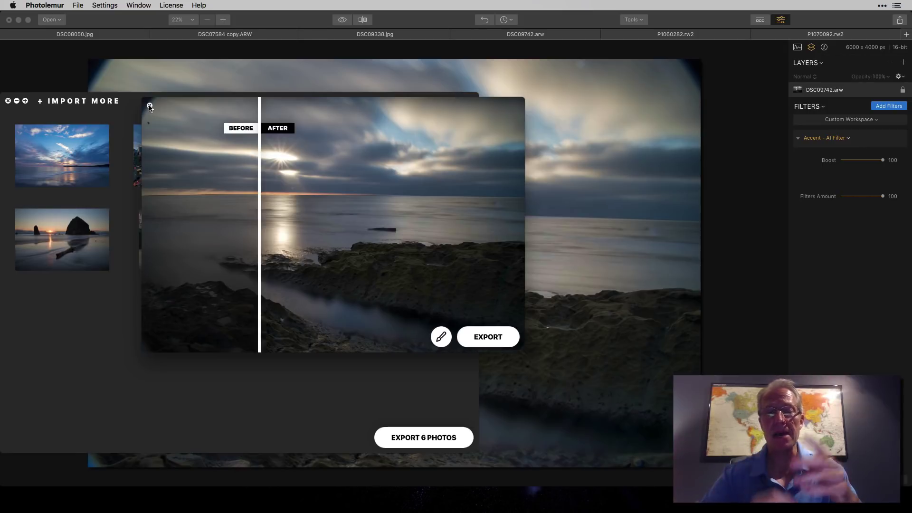
click(149, 105)
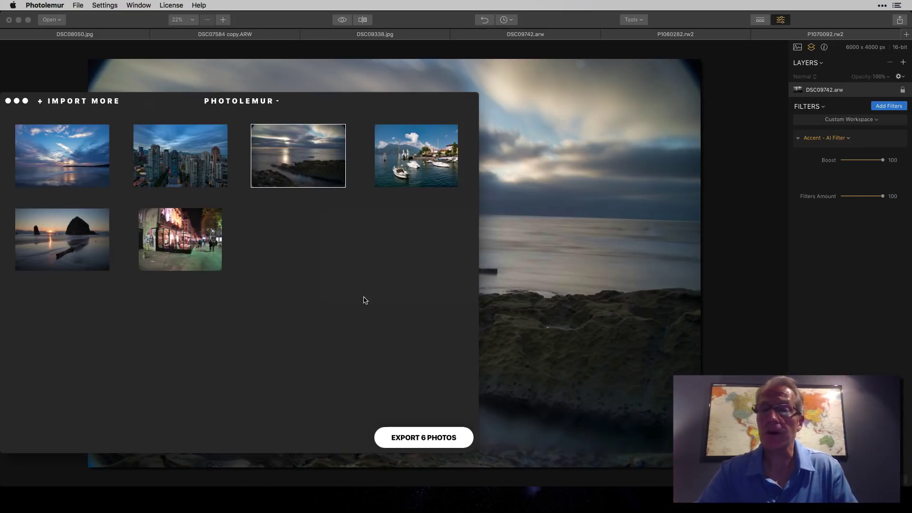
key(super+q)
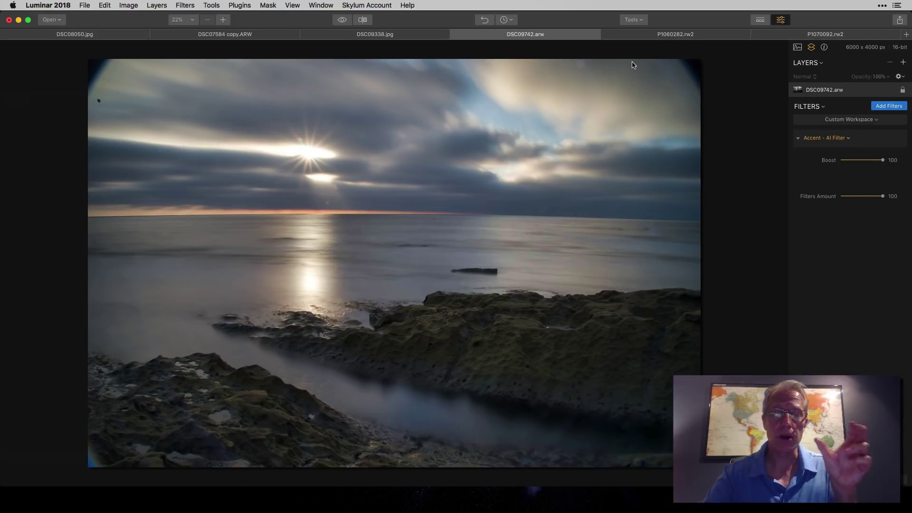
click(652, 36)
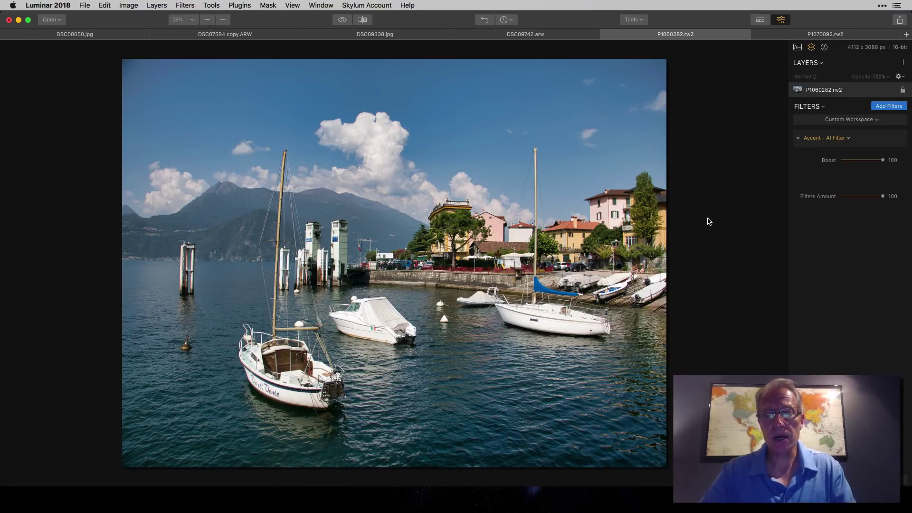
Compare Photolemur's harbour before/after against Luminar's Accent AI version, then quit Photolemur
key(super+Tab)
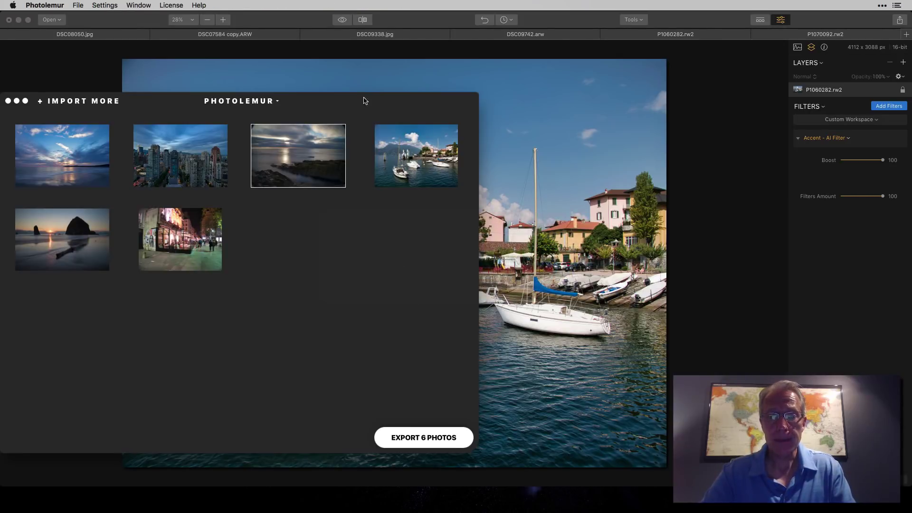
click(458, 179)
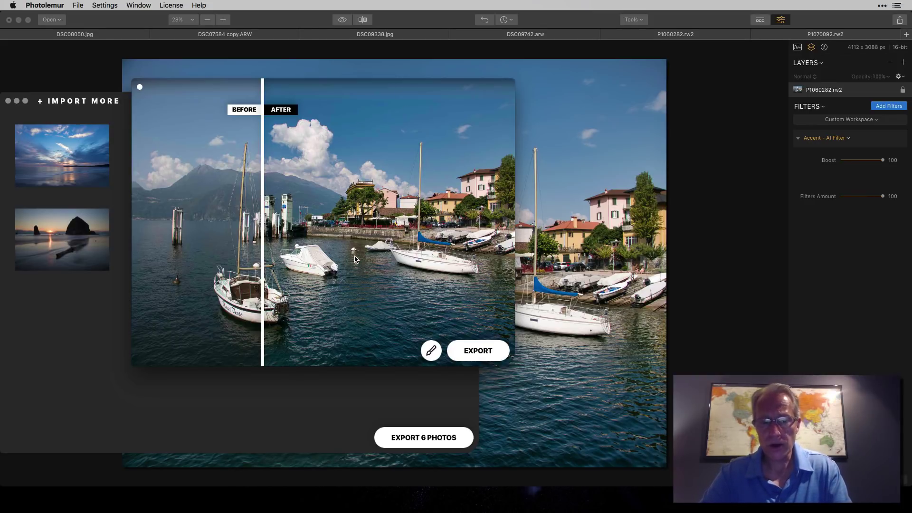
key(super+Tab)
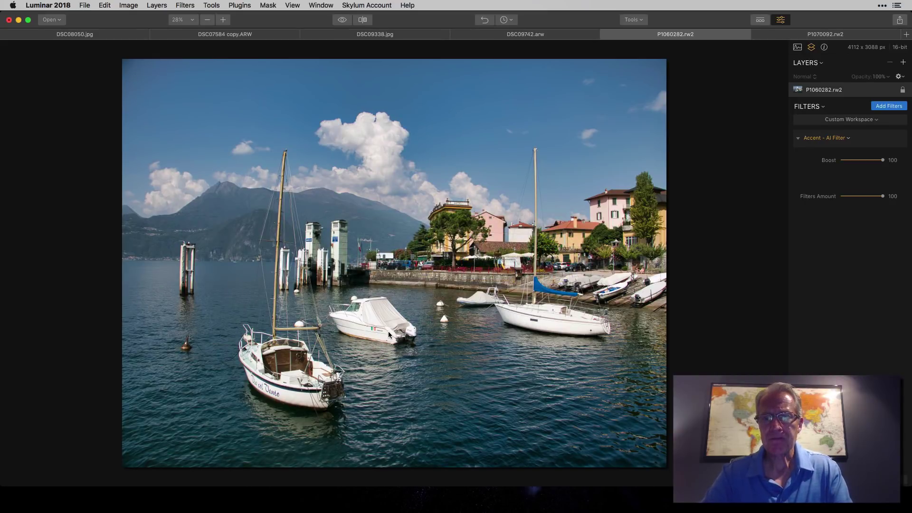
key(super+Tab)
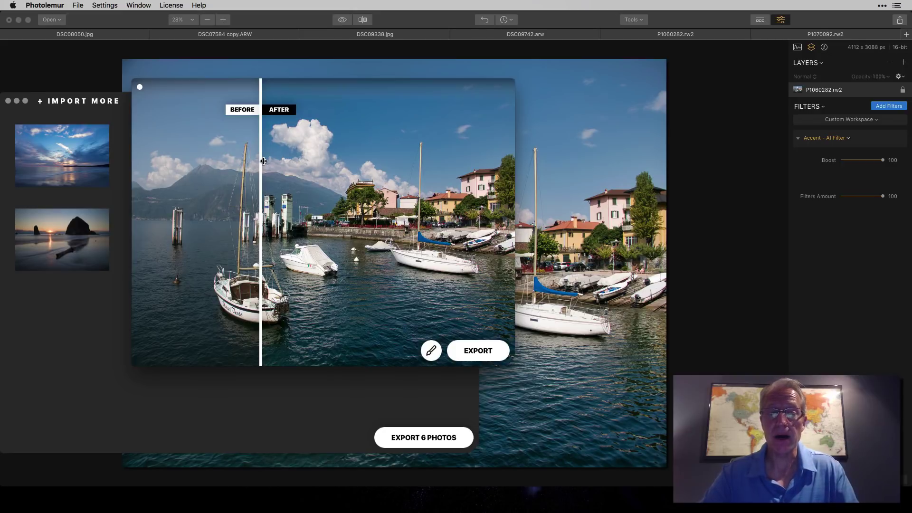
mouse_move(263, 161)
mouse_down()
mouse_move(440, 161)
mouse_move(233, 164)
mouse_move(440, 165)
mouse_move(181, 167)
mouse_move(294, 168)
mouse_move(287, 162)
mouse_move(407, 152)
mouse_move(228, 144)
mouse_move(323, 144)
mouse_move(214, 147)
mouse_move(472, 151)
mouse_move(218, 153)
mouse_move(417, 156)
mouse_move(255, 157)
mouse_up()
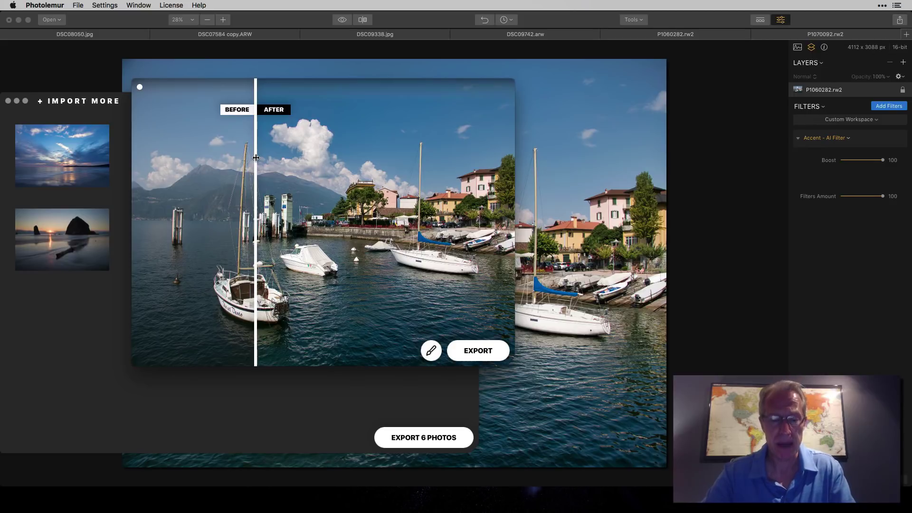
key(super+q)
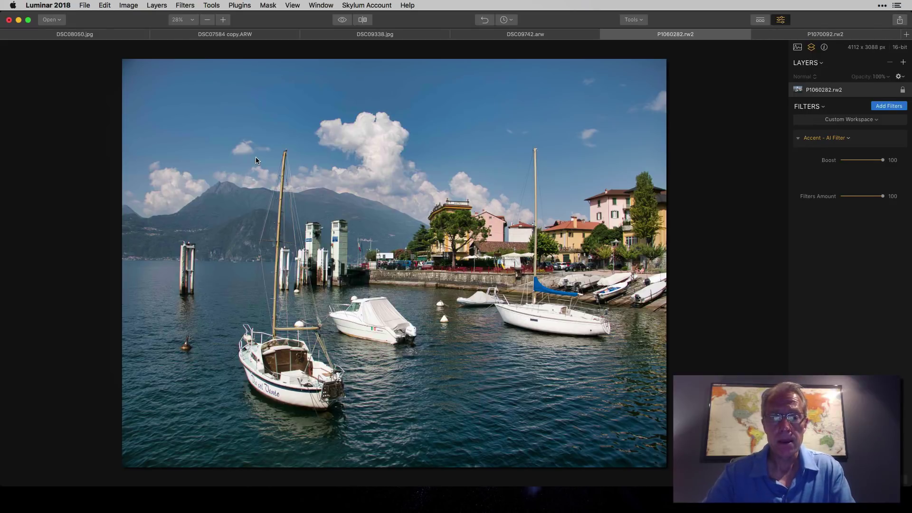
Open P1070092.rw2 and toggle the Accent AI filter off and on to check its effect
click(794, 37)
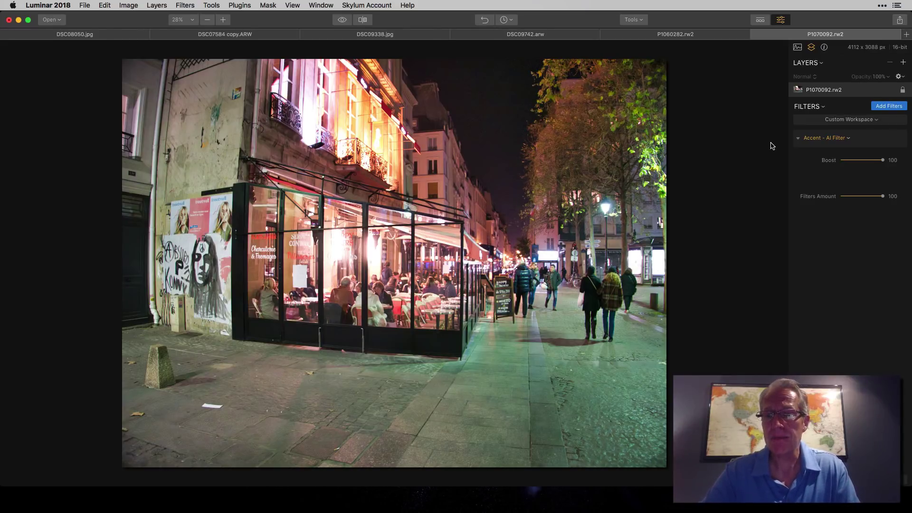
click(898, 141)
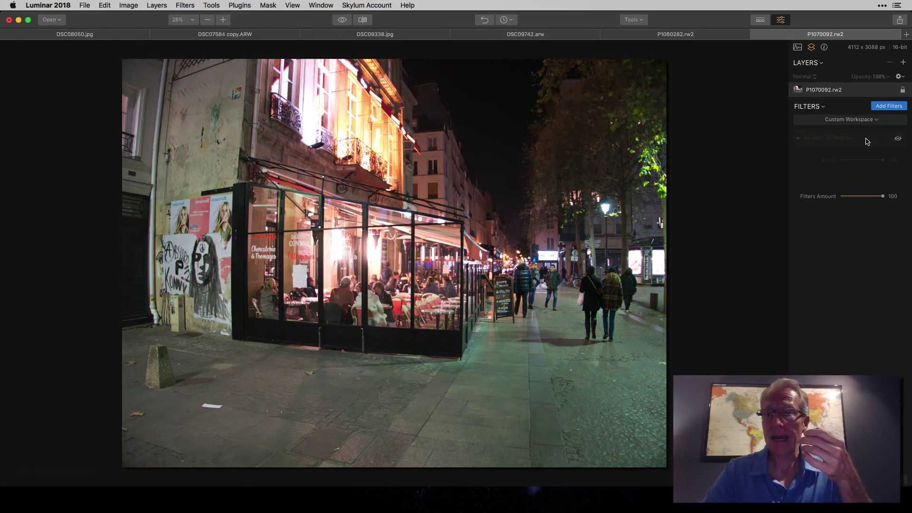
click(898, 139)
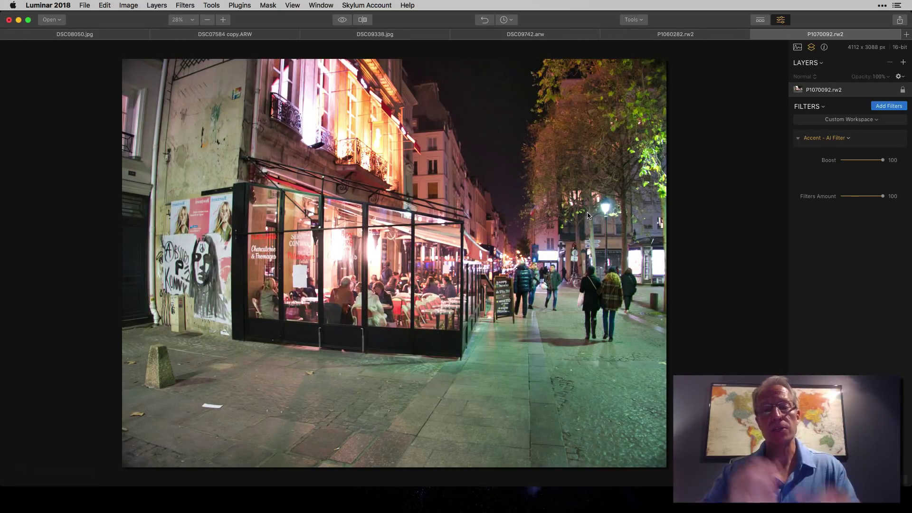
key(super+Tab)
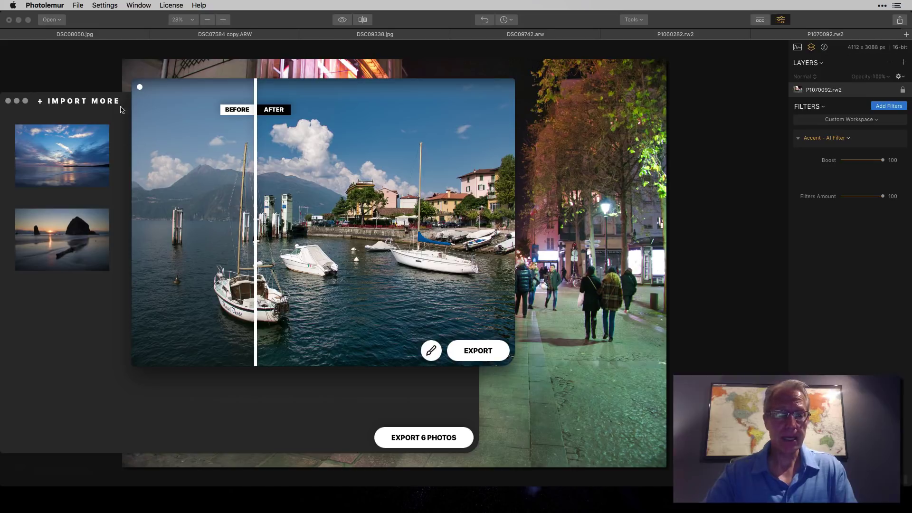
Replace the boat preview with the Paris street photo's comparison and sweep the divider across it
click(140, 87)
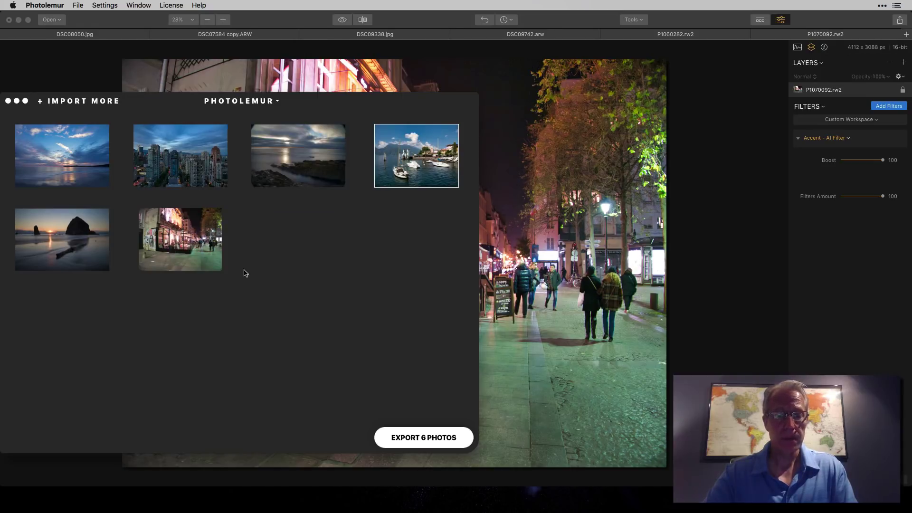
click(193, 238)
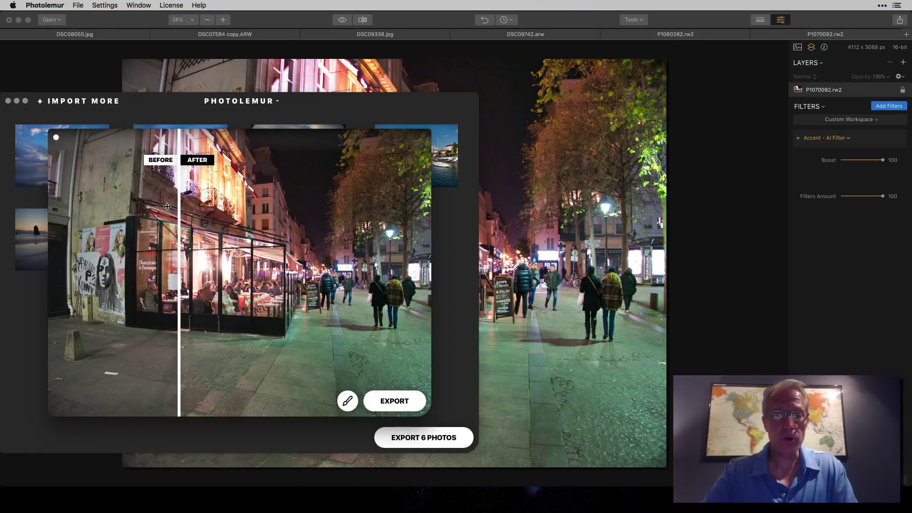
drag(179, 207, 314, 188)
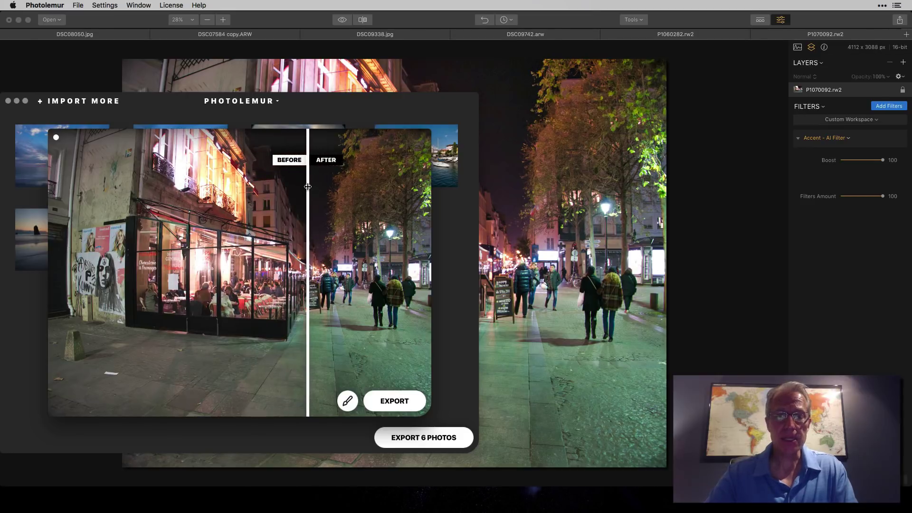
drag(339, 142, 380, 122)
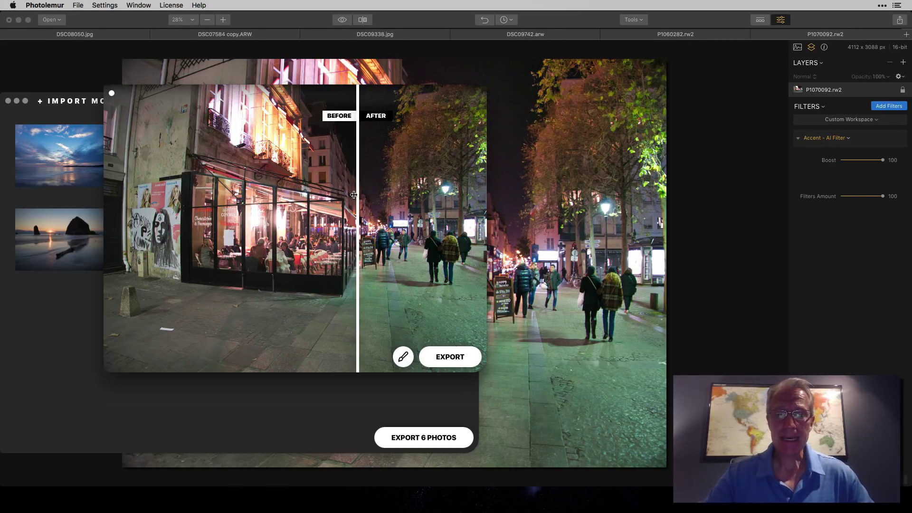
drag(357, 196, 150, 187)
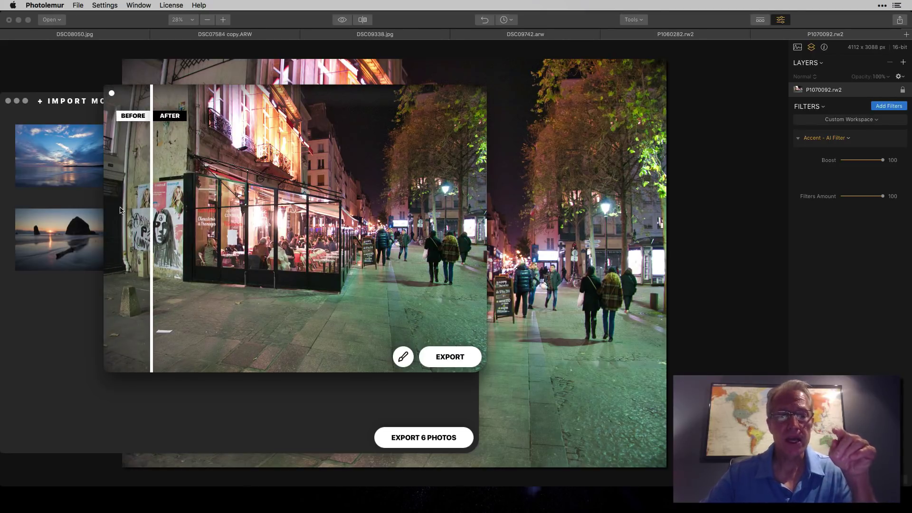
drag(152, 176, 98, 170)
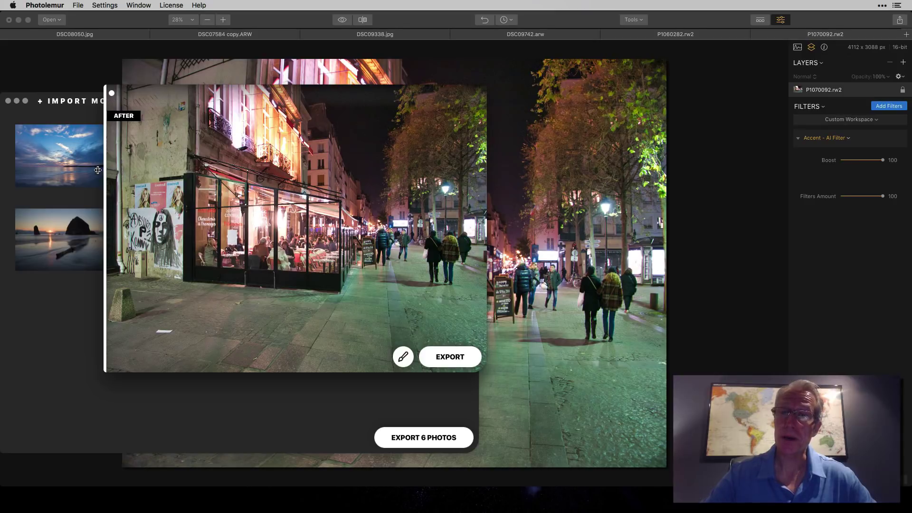
drag(104, 171, 222, 174)
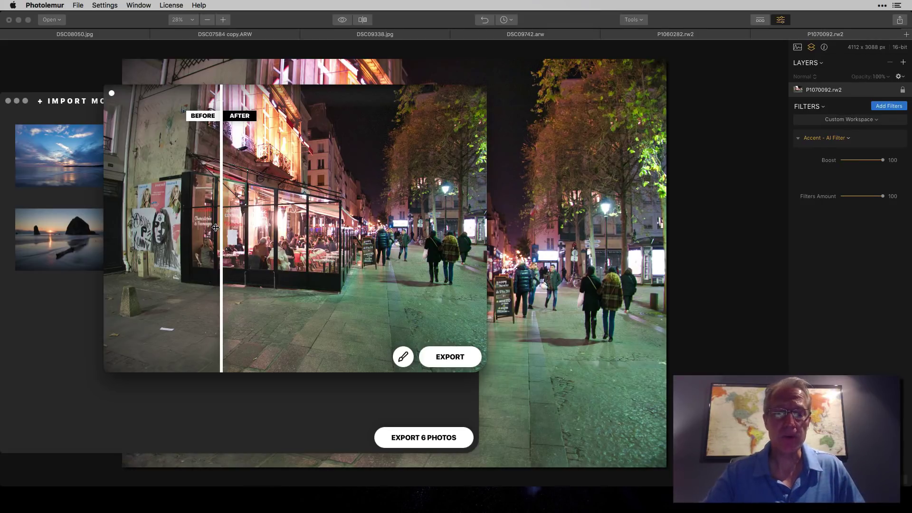
drag(219, 227, 368, 199)
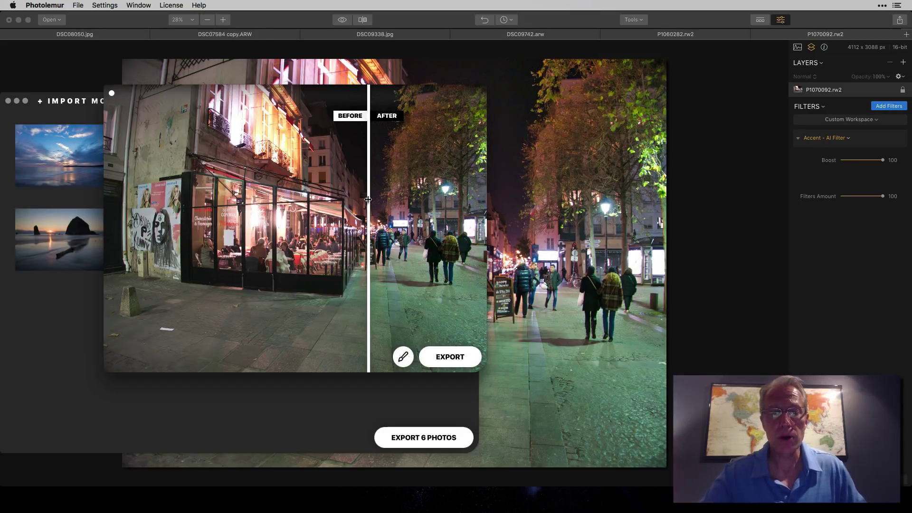
drag(368, 200, 243, 159)
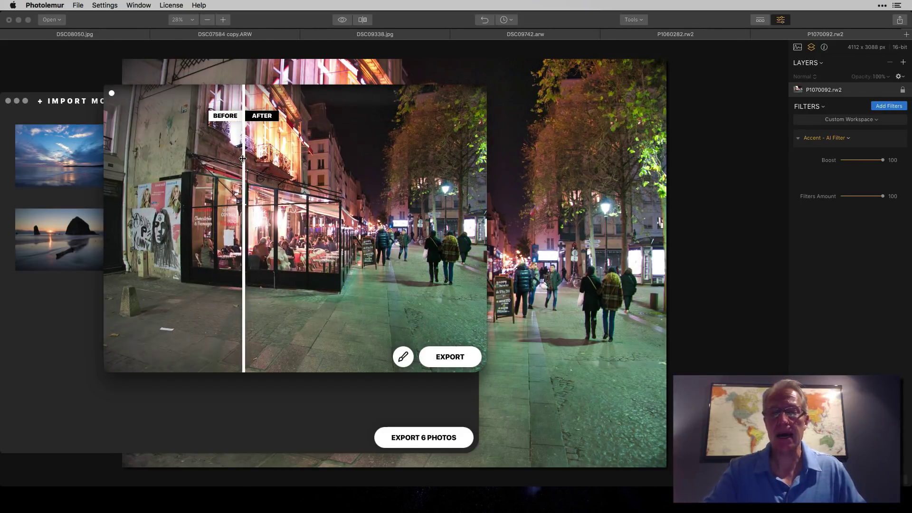
Check Luminar's Accent AI street result, then return to Photolemur
click(494, 278)
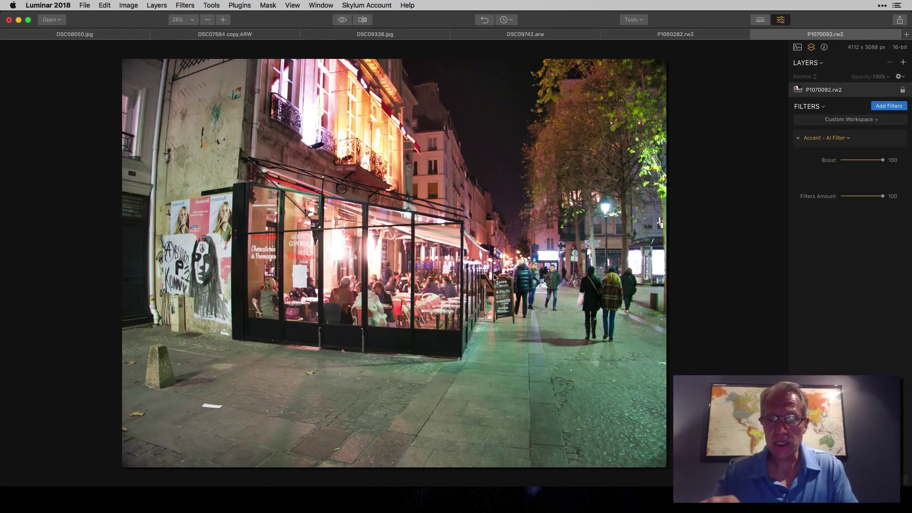
key(super+Tab)
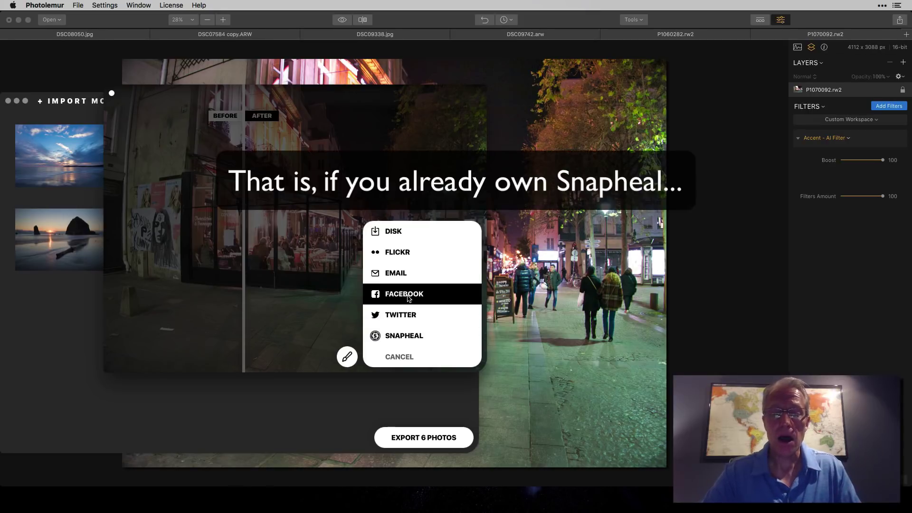
Export the street photo to disk and open Export Options (JPEG, quality 100, sRGB)
click(394, 232)
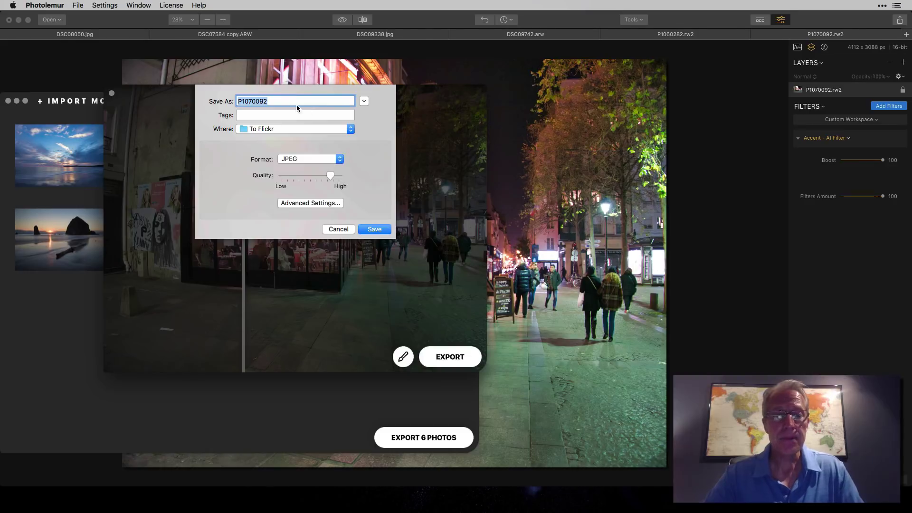
click(307, 204)
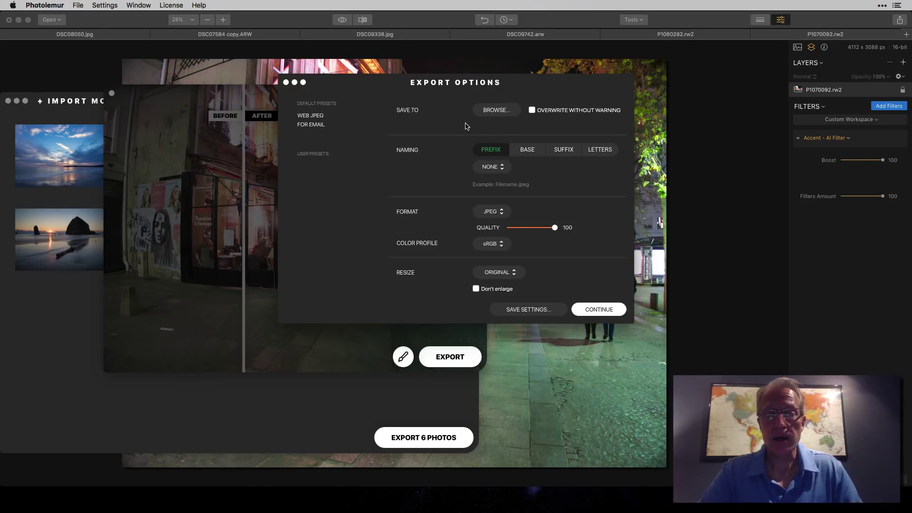
Cycle file naming through Base, Suffix and Letters back to Prefix, keeping JPEG and sRGB
click(513, 154)
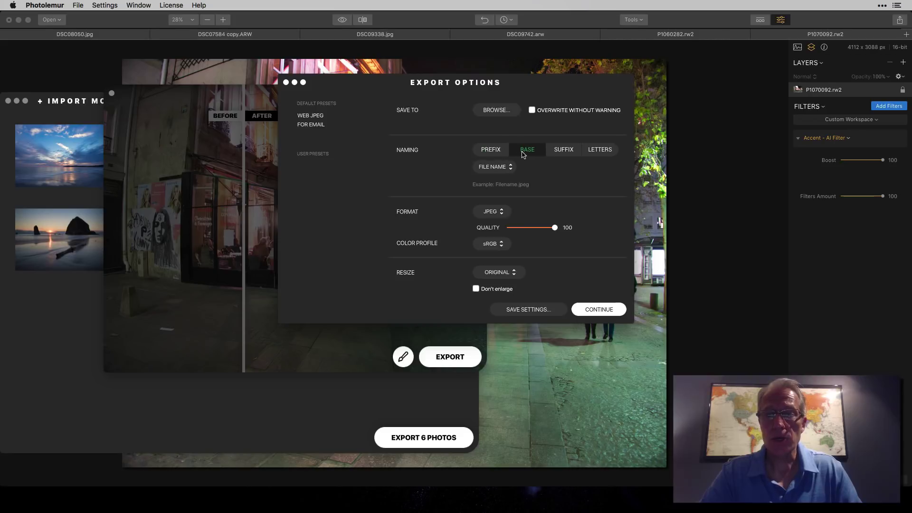
click(557, 153)
click(593, 155)
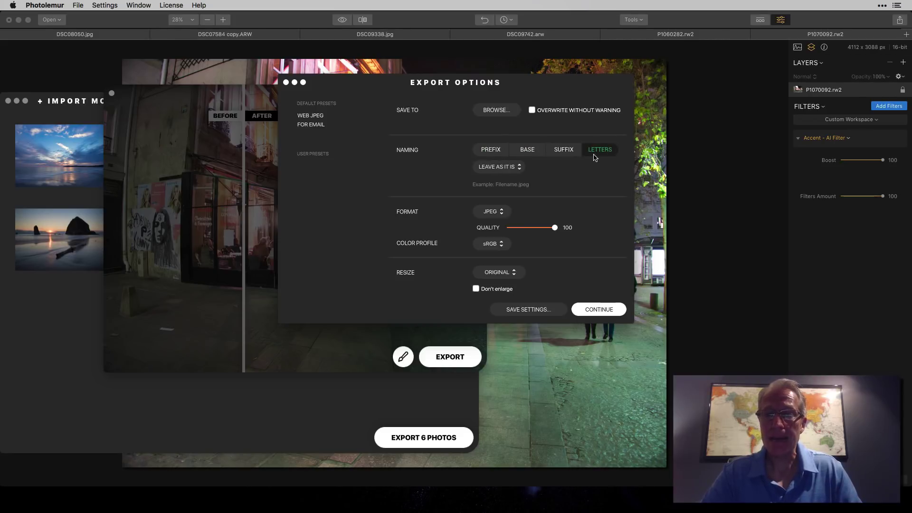
click(485, 153)
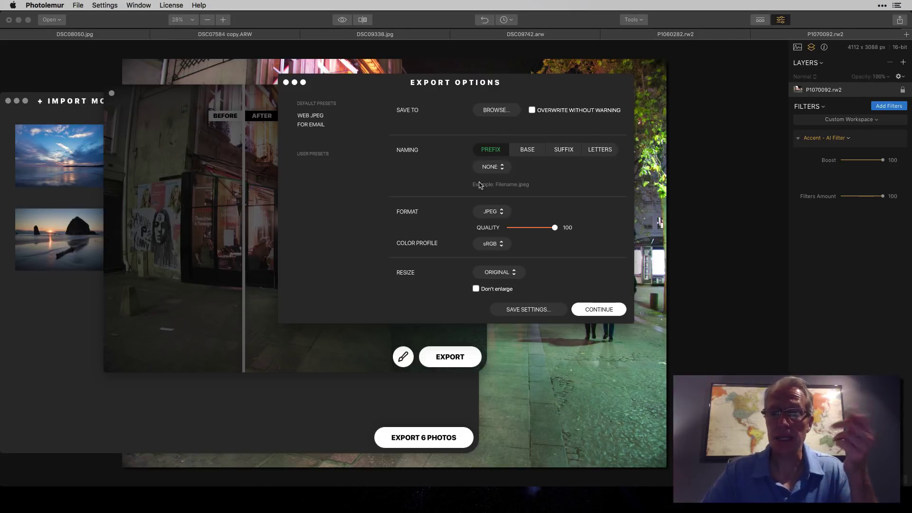
click(487, 212)
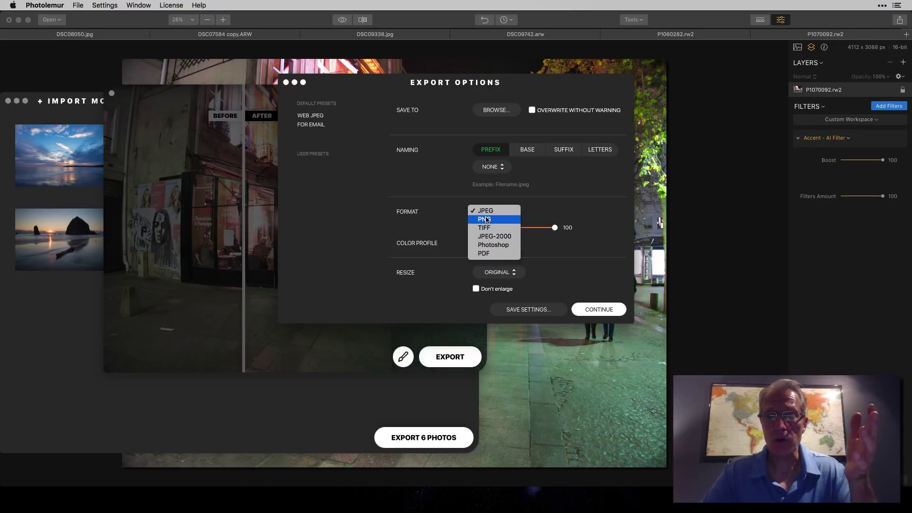
click(451, 218)
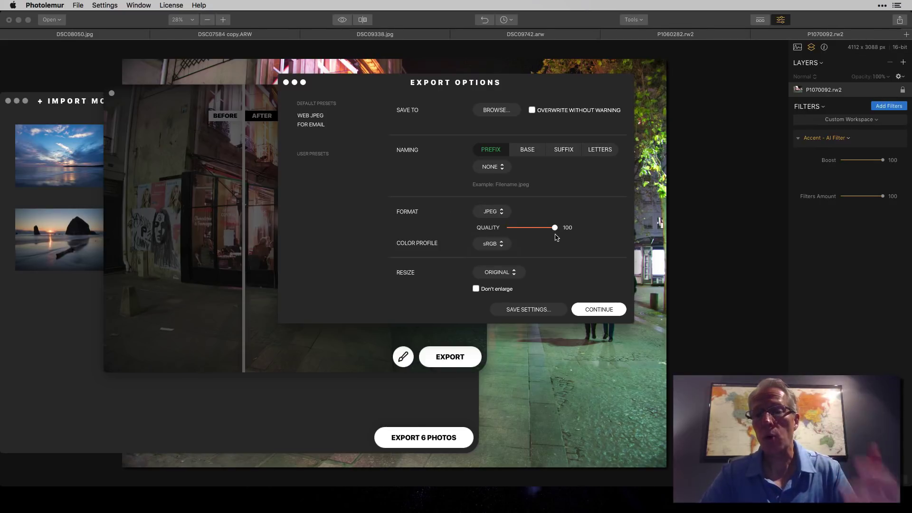
click(488, 244)
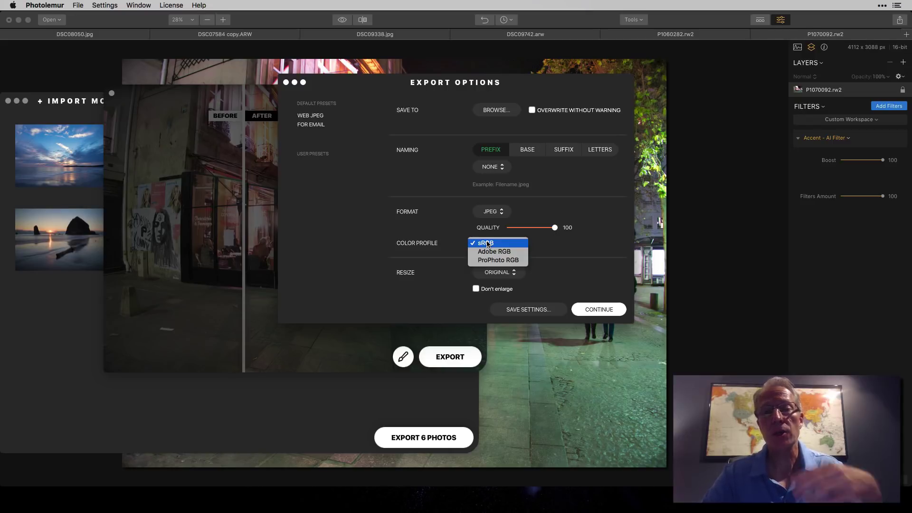
click(456, 220)
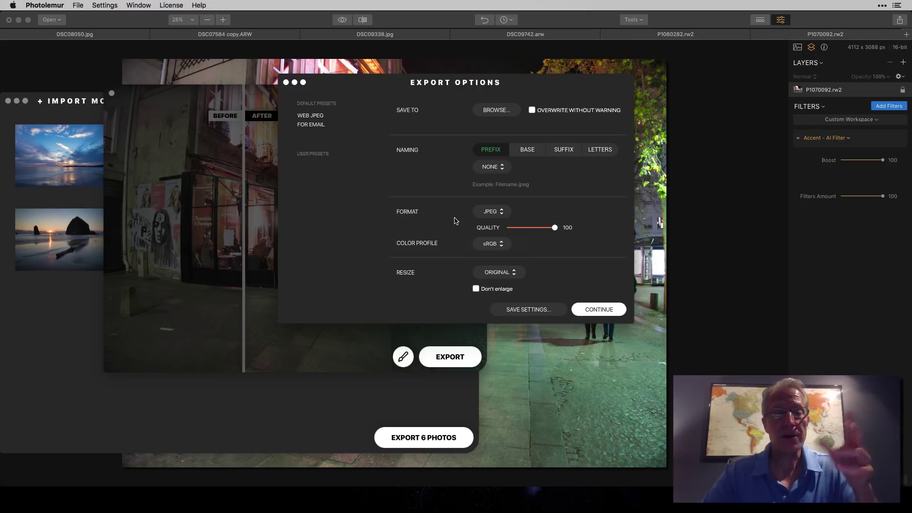
Switch the export to TIFF with ProPhoto RGB, no compression and 16-bit depth
click(486, 212)
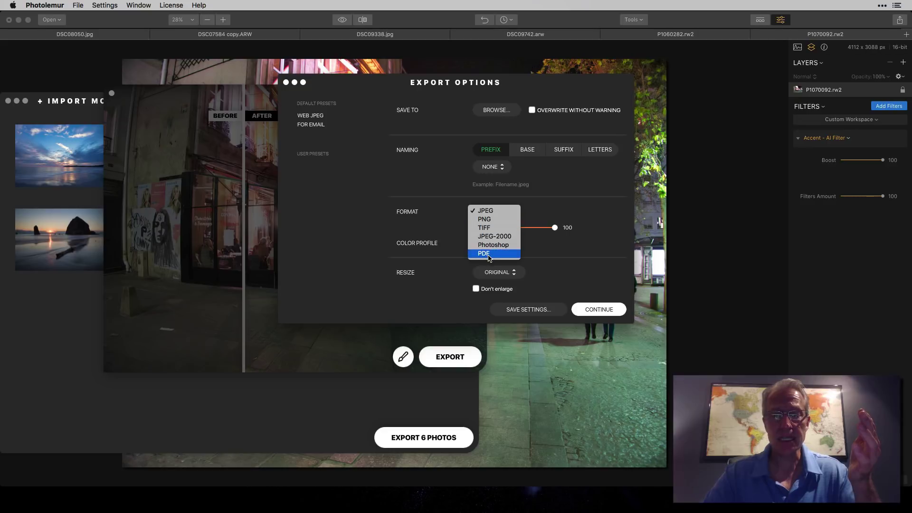
click(485, 229)
click(486, 243)
click(491, 260)
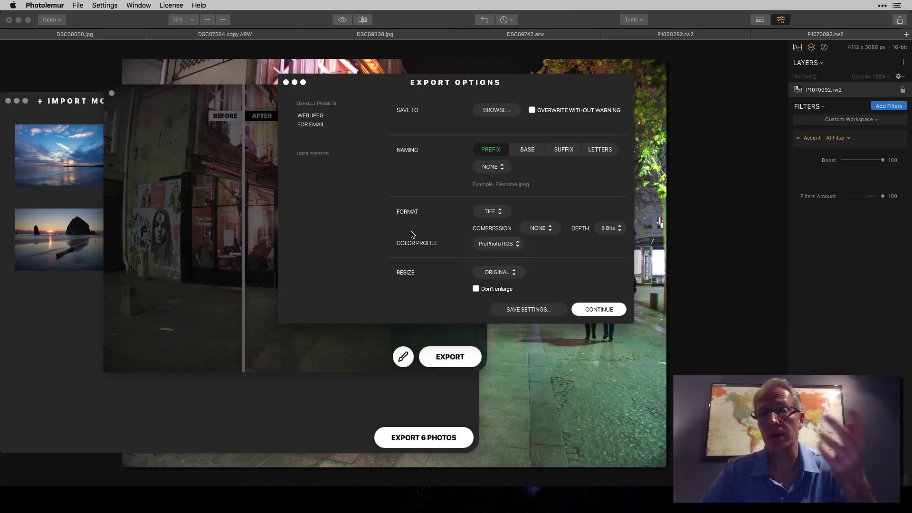
click(542, 232)
click(539, 228)
click(608, 229)
click(605, 236)
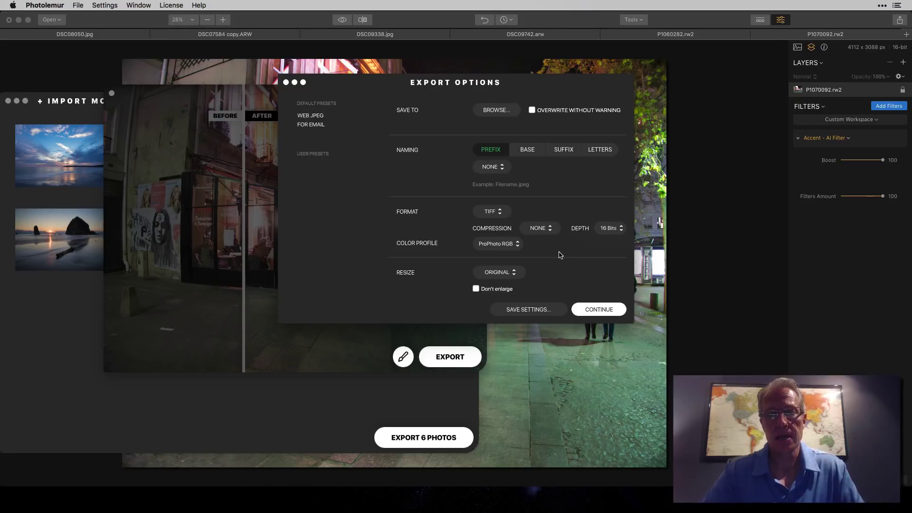
Try a 1200 px long-edge resize, then set Resize back to Original
click(510, 278)
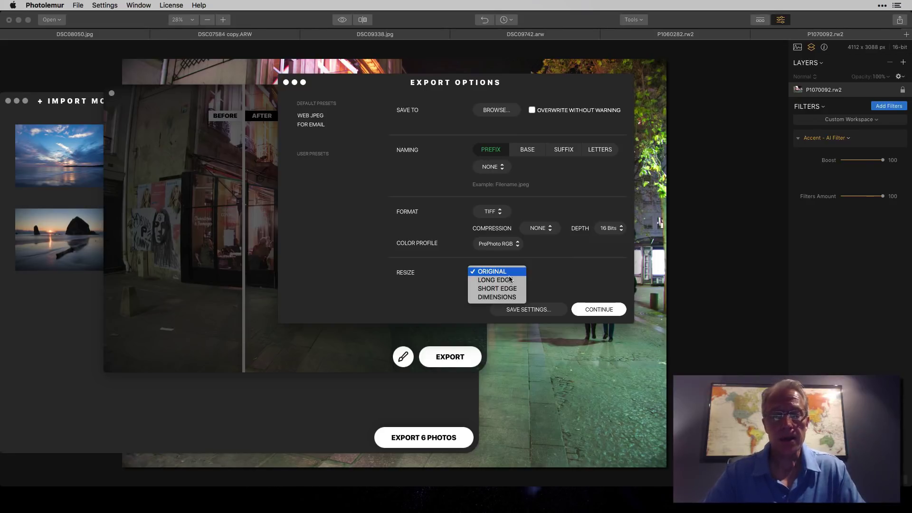
click(511, 282)
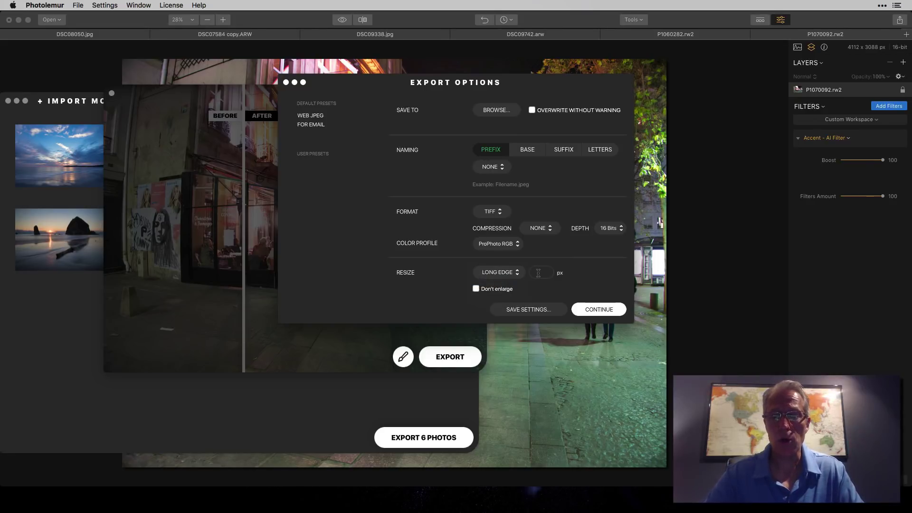
click(539, 272)
text(1200)
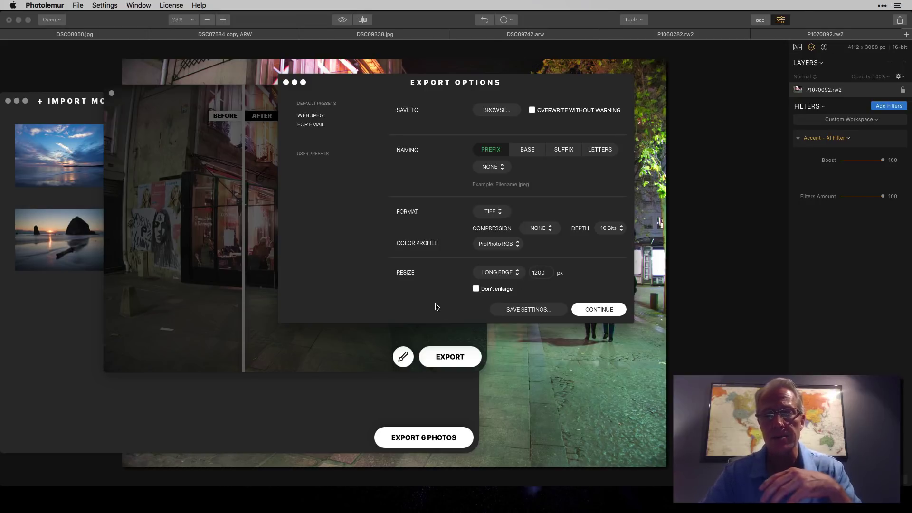
click(497, 272)
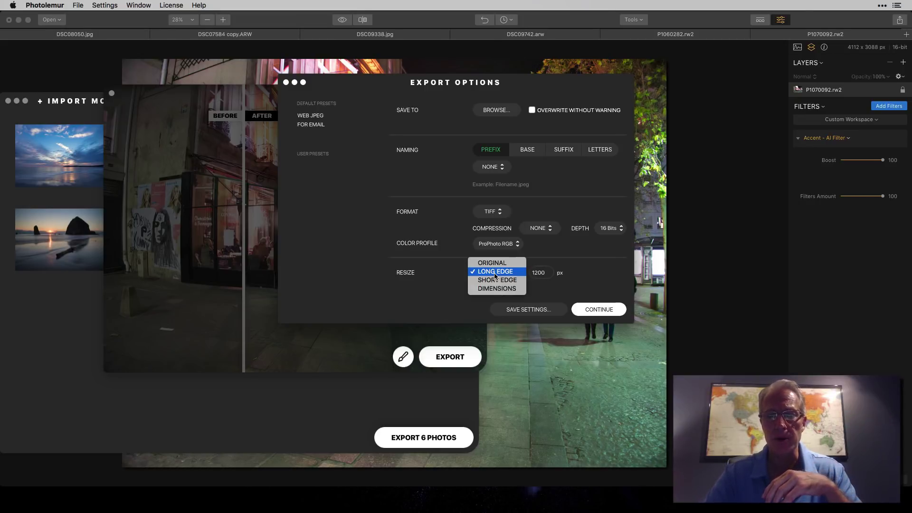
click(495, 262)
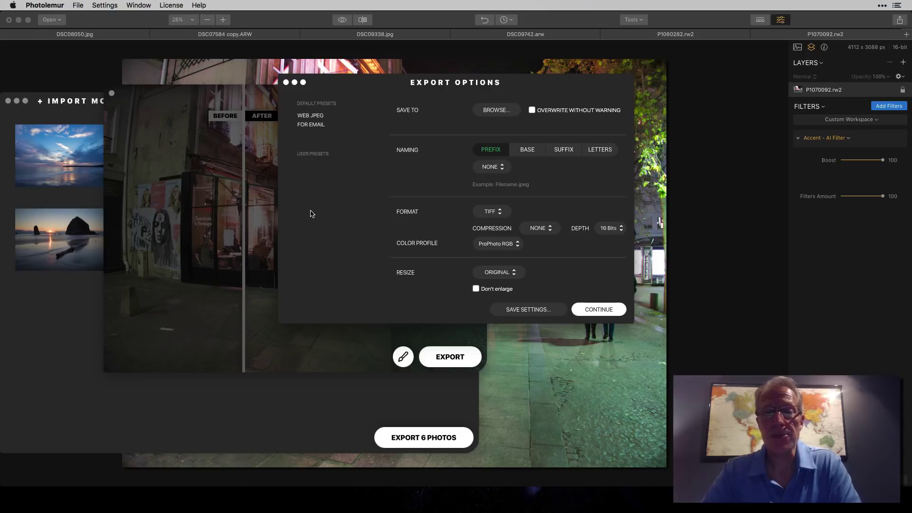
click(285, 83)
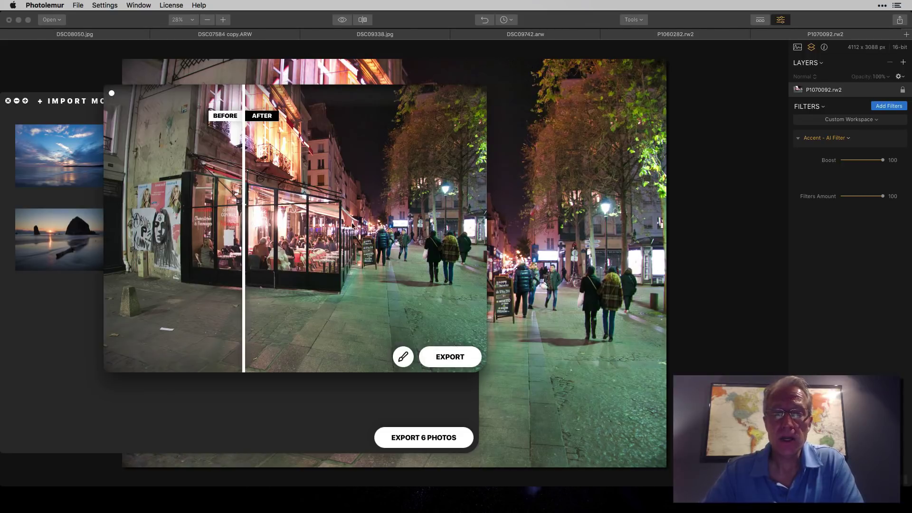